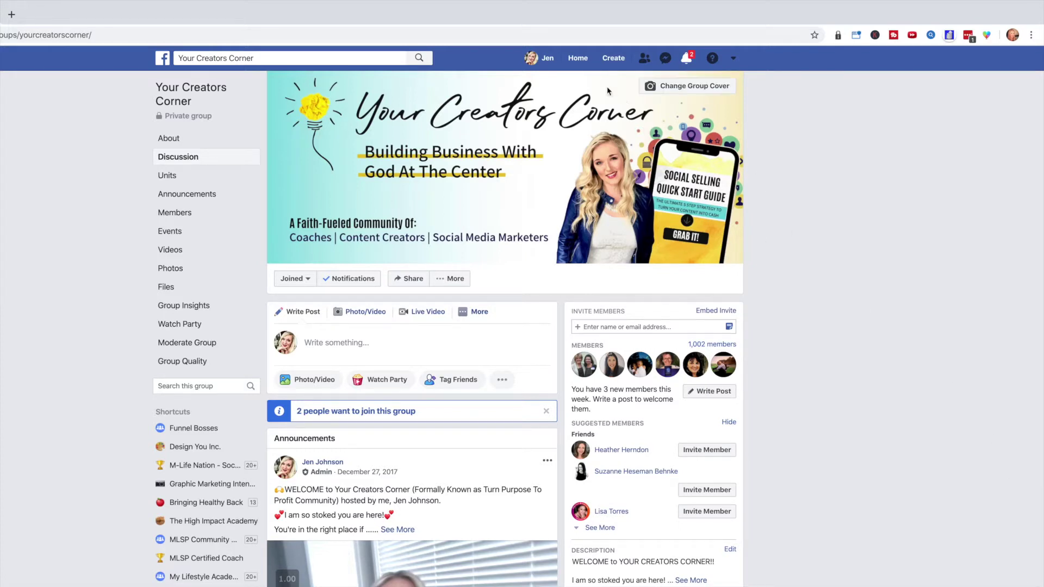
Step: Go to the Groups page and open the form for creating a new group
left_click(580, 60)
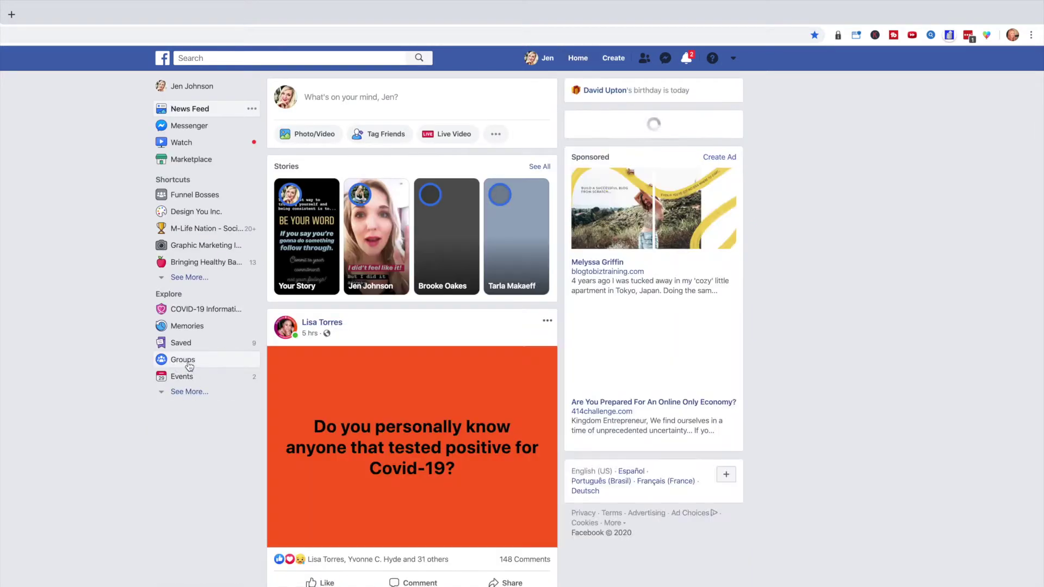
left_click(183, 361)
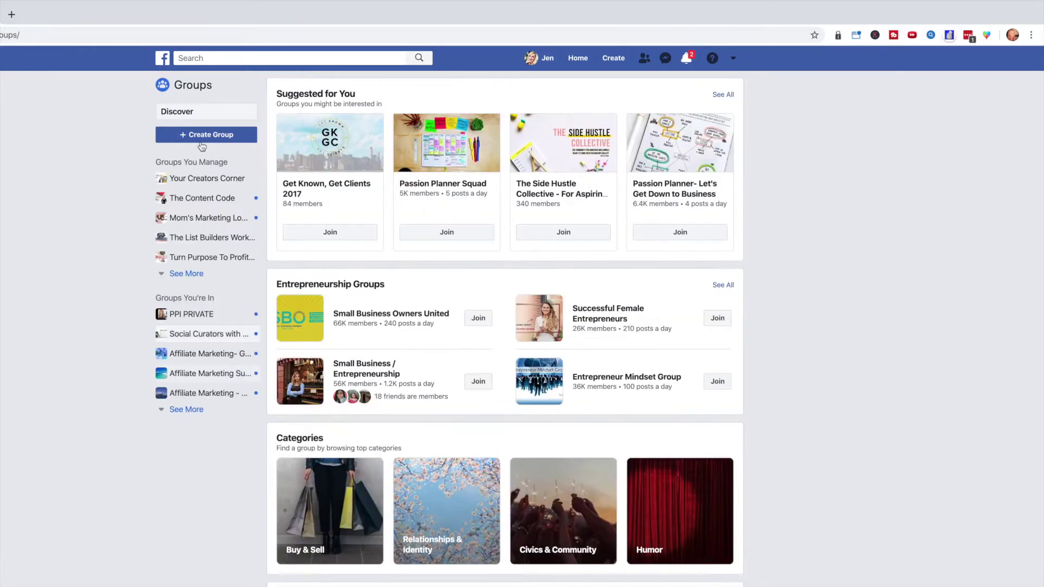
left_click(210, 136)
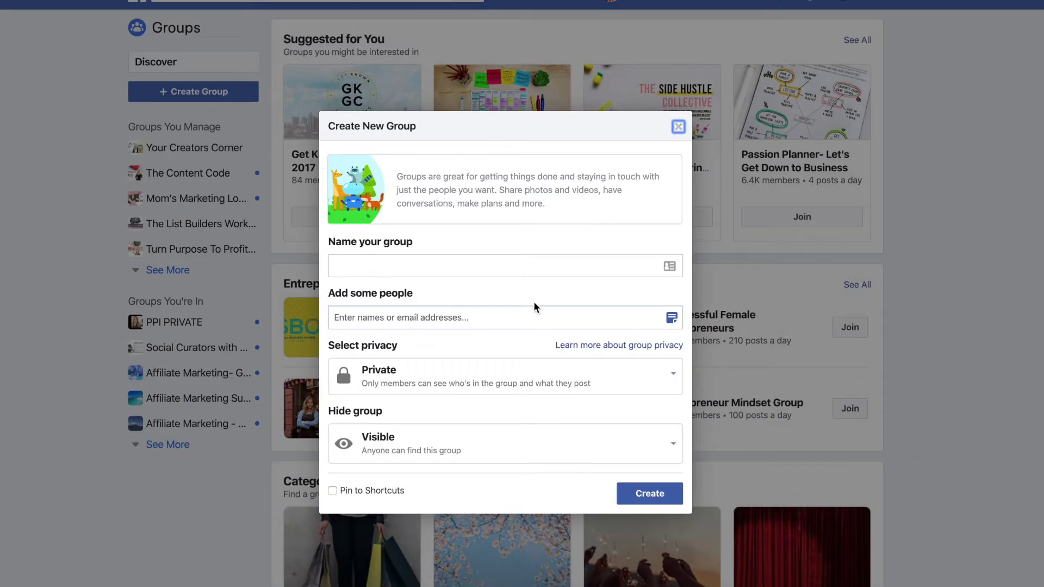
Step: Name the new group "Your creators corner"
left_click(411, 273)
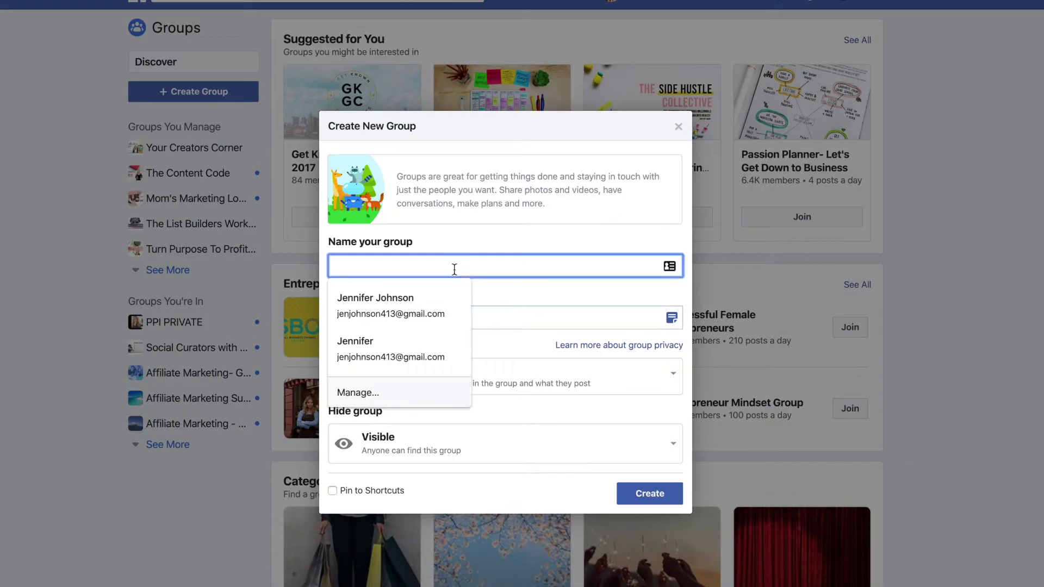
type("Your crat")
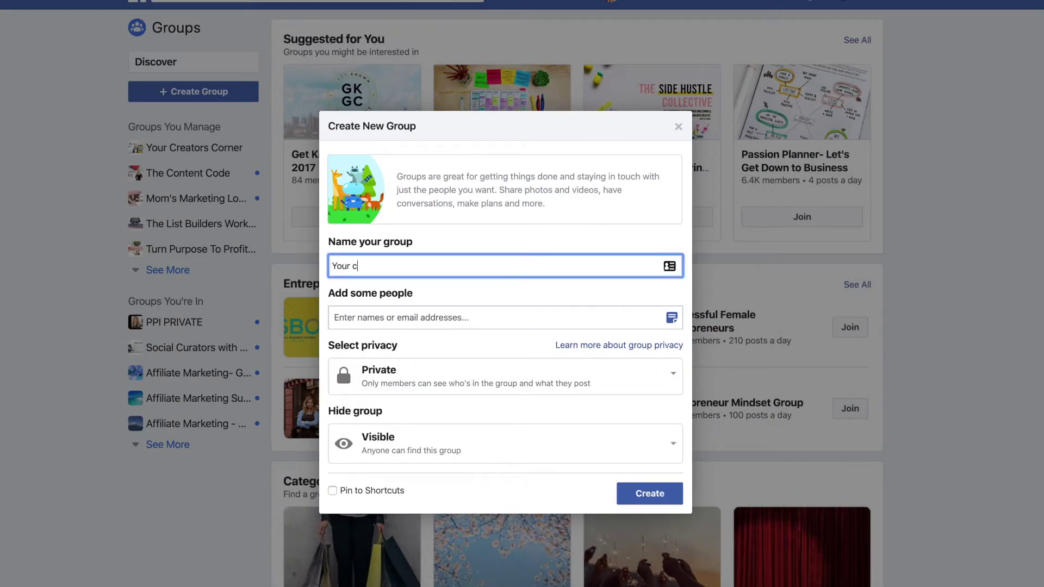
key("BackSpace")
key("BackSpace")
type("eators corner")
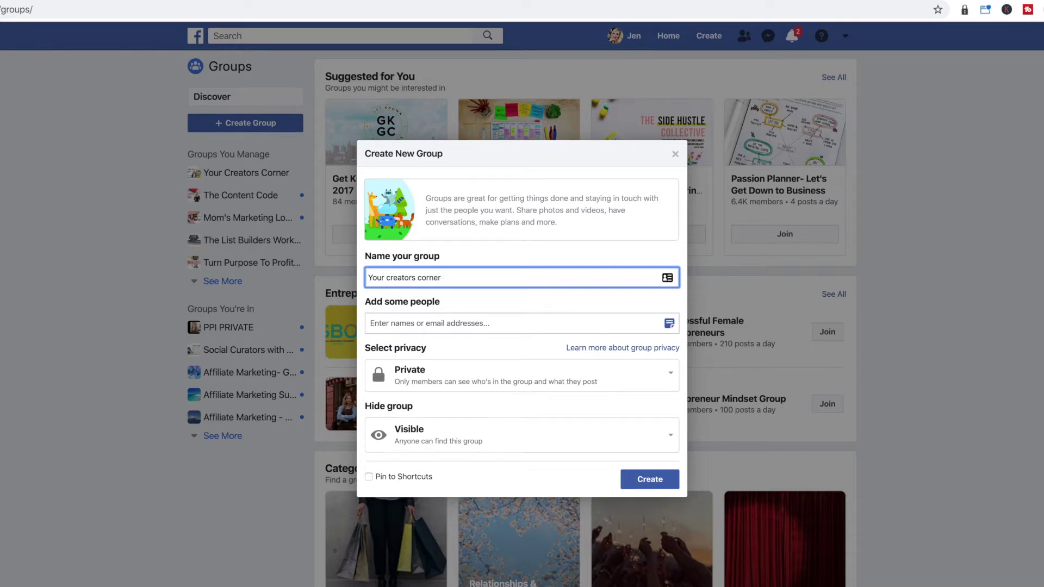
Step: Add a friend as the first member of the new group by searching for the friend's name
left_click(494, 321)
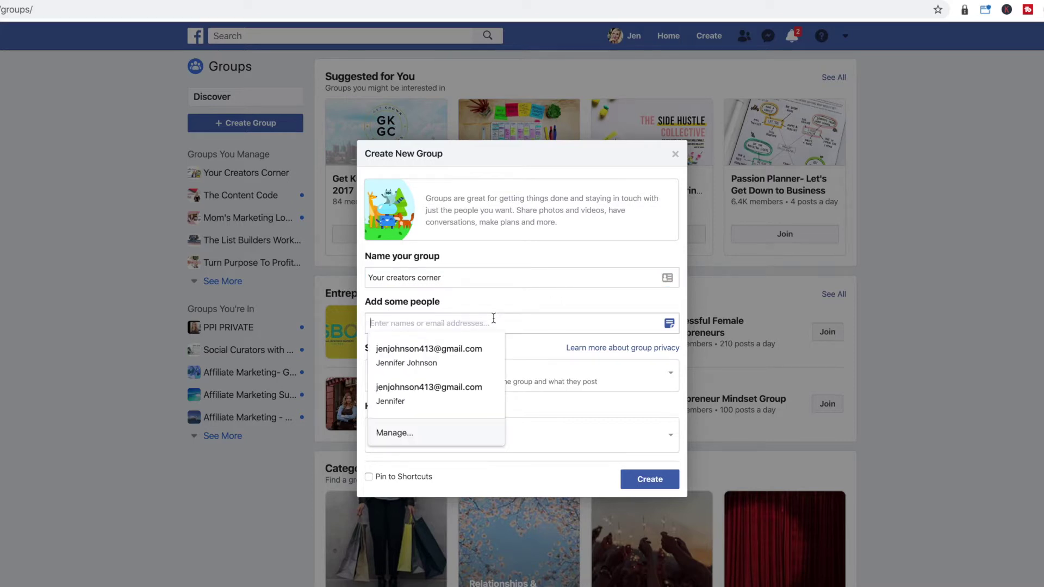
type("sherri b")
left_click(508, 289)
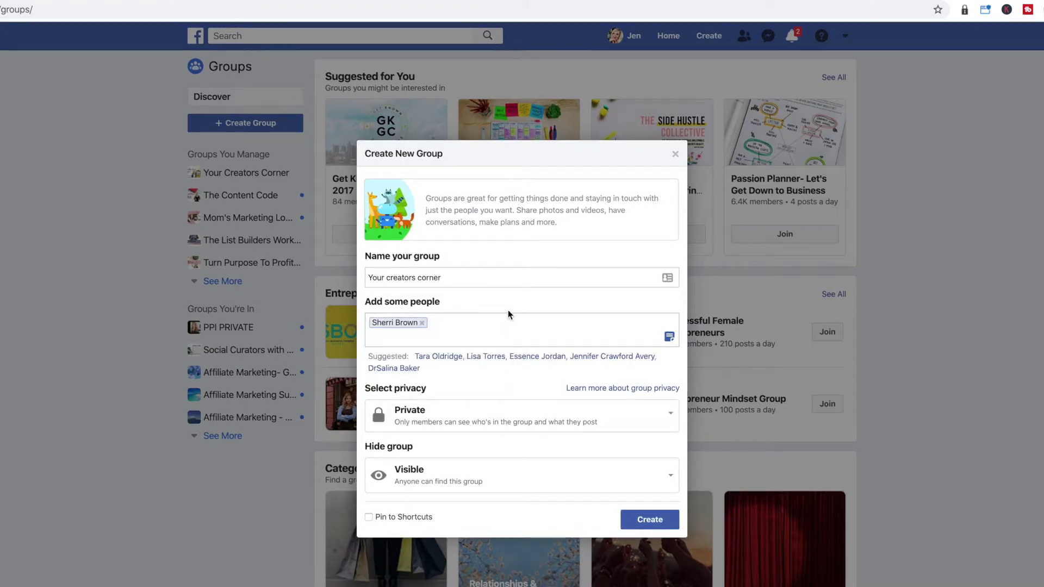
Step: Set the new group's privacy to Private and its visibility to Visible, and discard the form without creating the group
left_click(466, 419)
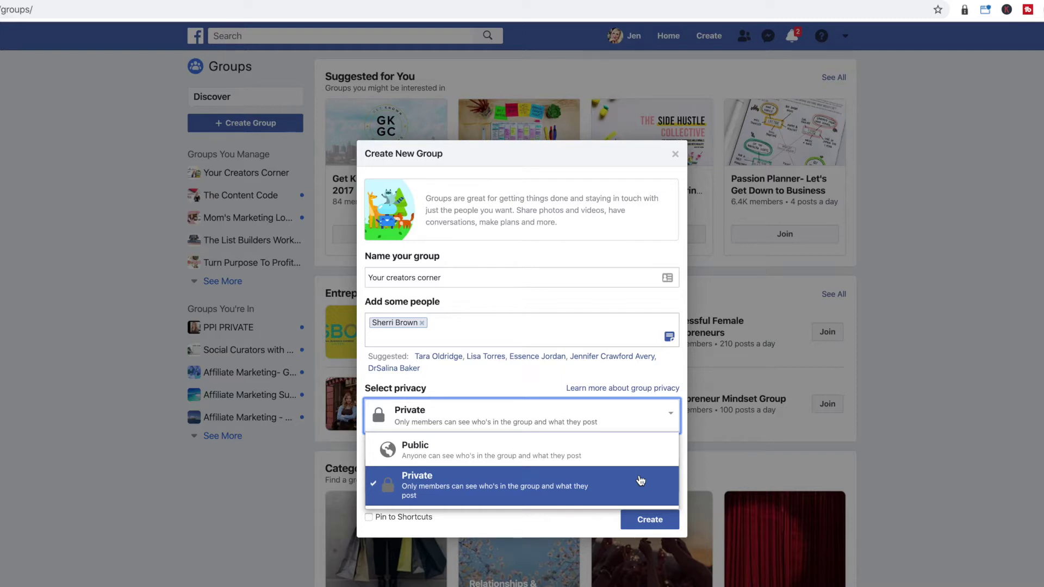
left_click(548, 479)
left_click(455, 475)
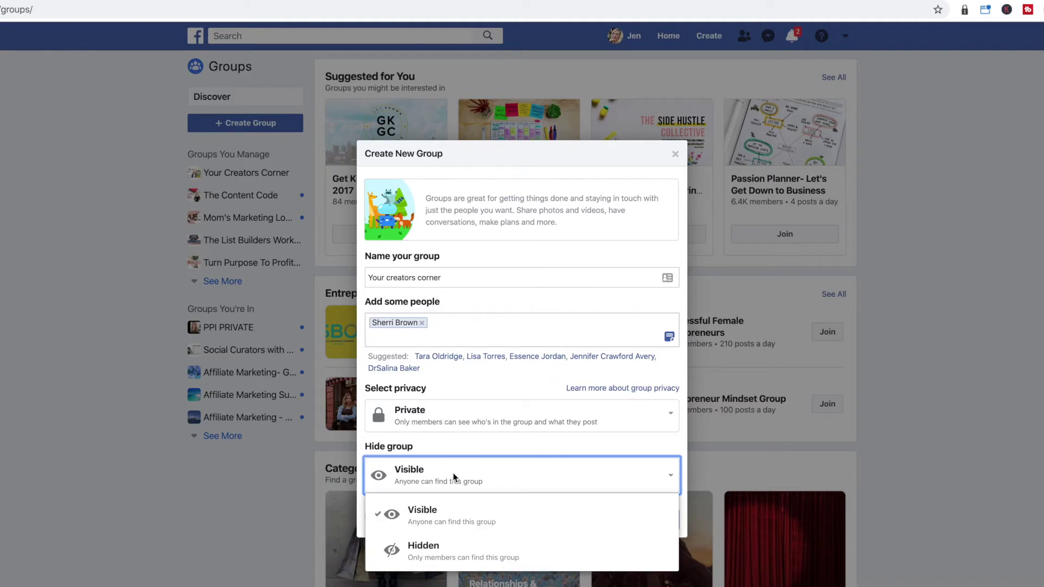
left_click(439, 514)
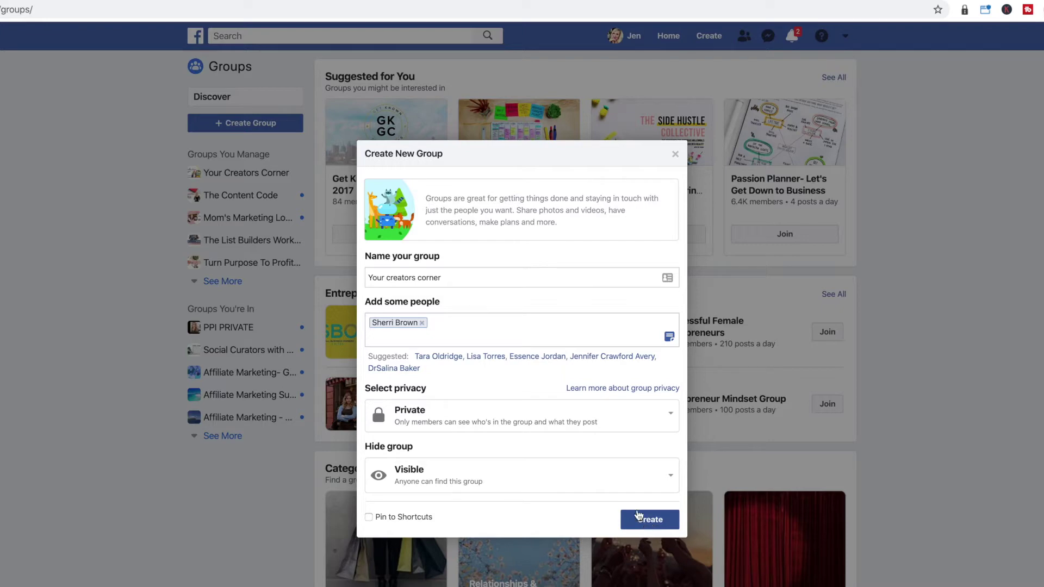
left_click(676, 155)
left_click(604, 284)
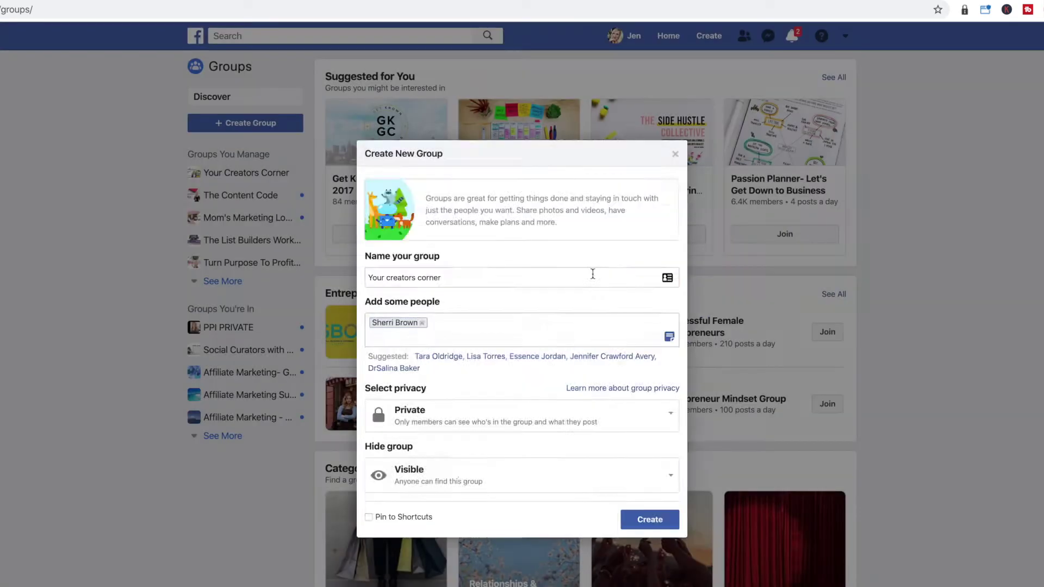
Step: Search for "your creators corner" and open the existing Your Creators Corner group
left_click(333, 37)
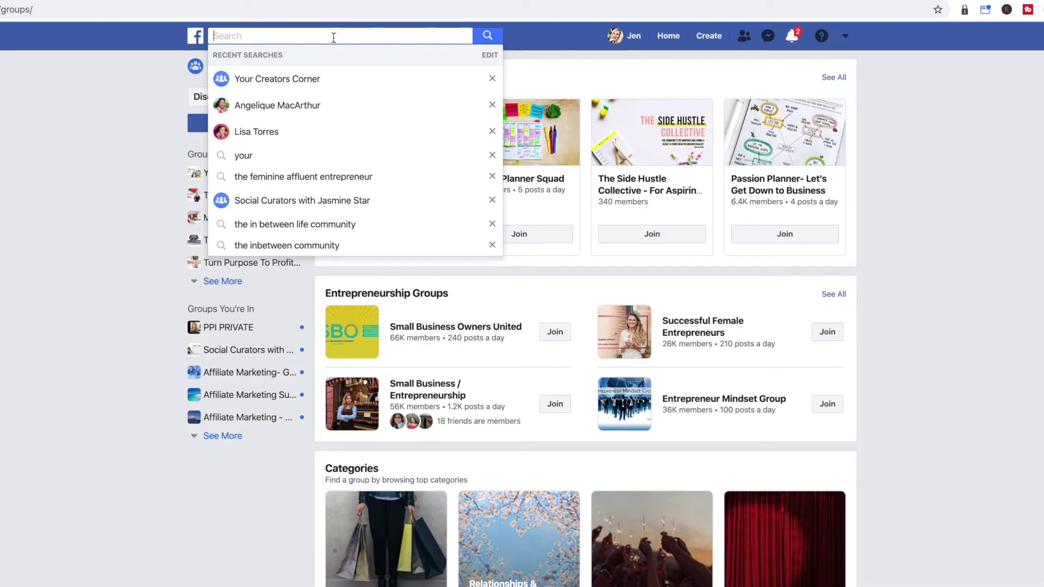
type("your")
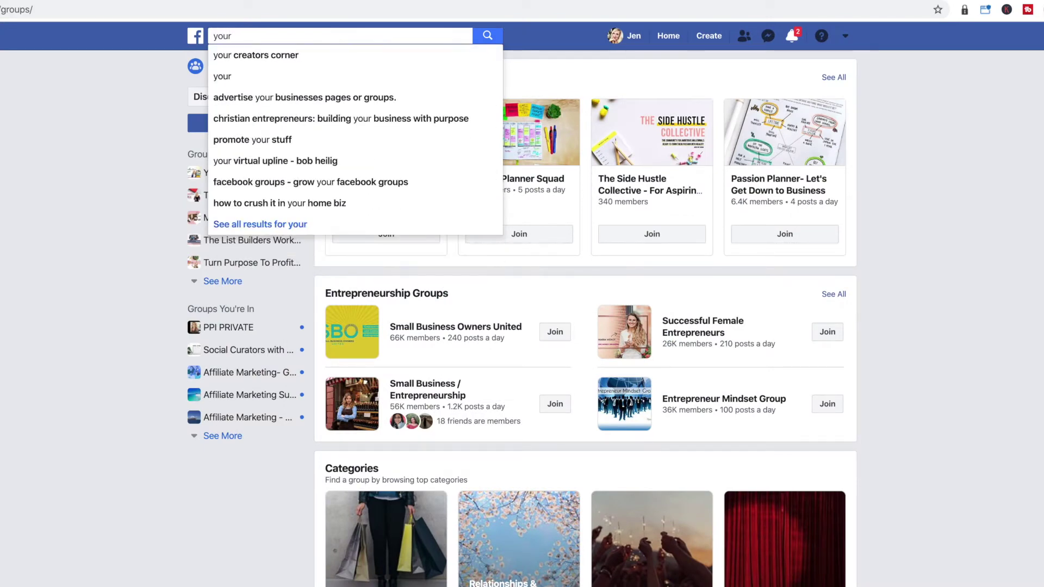
left_click(357, 62)
left_click(441, 103)
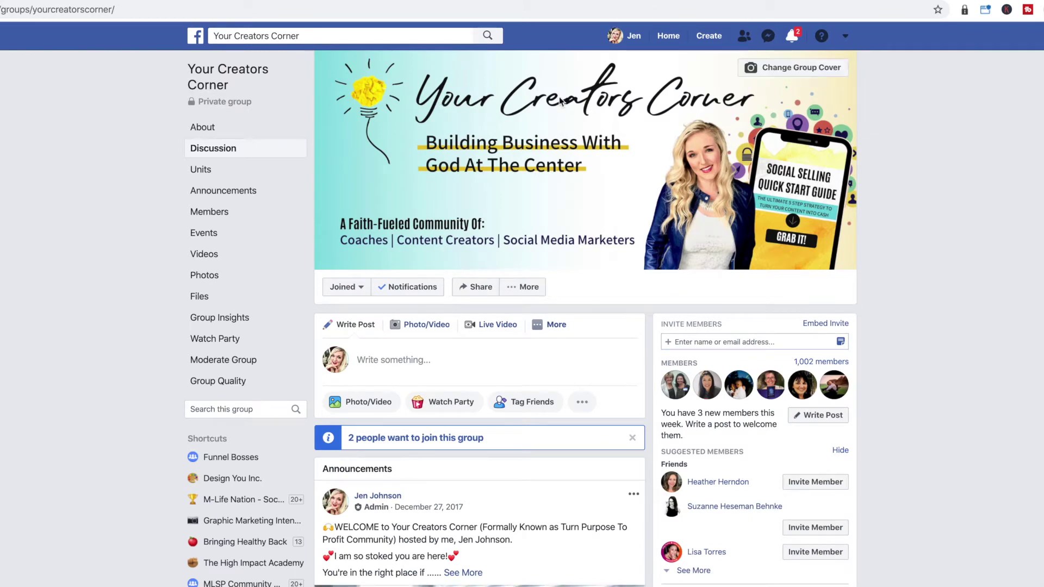
scroll(487, 147, "down", 1)
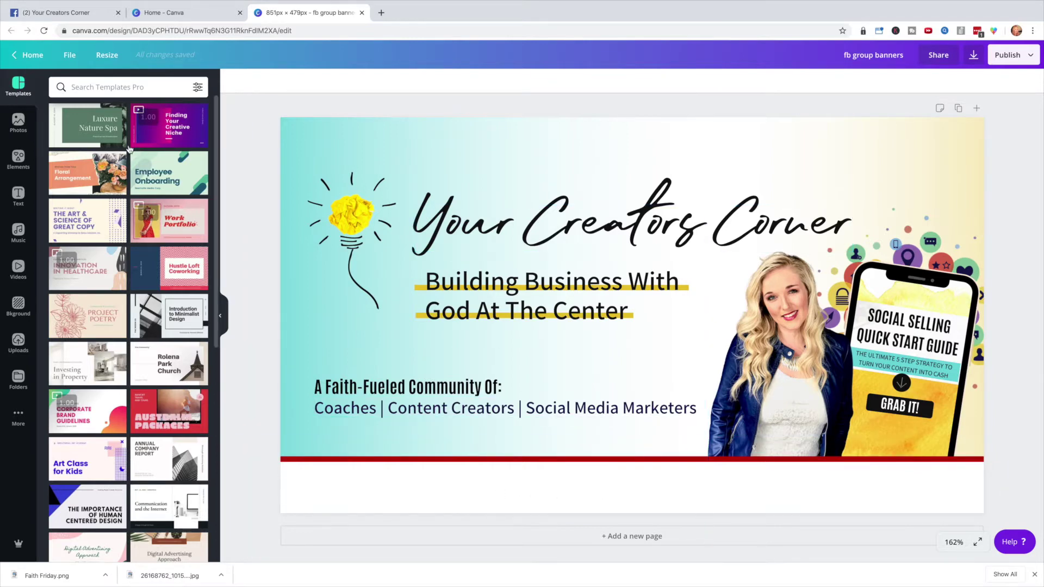
Step: Switch to the fb group banners design in Canva and check its custom size and resize presets
left_click(113, 58)
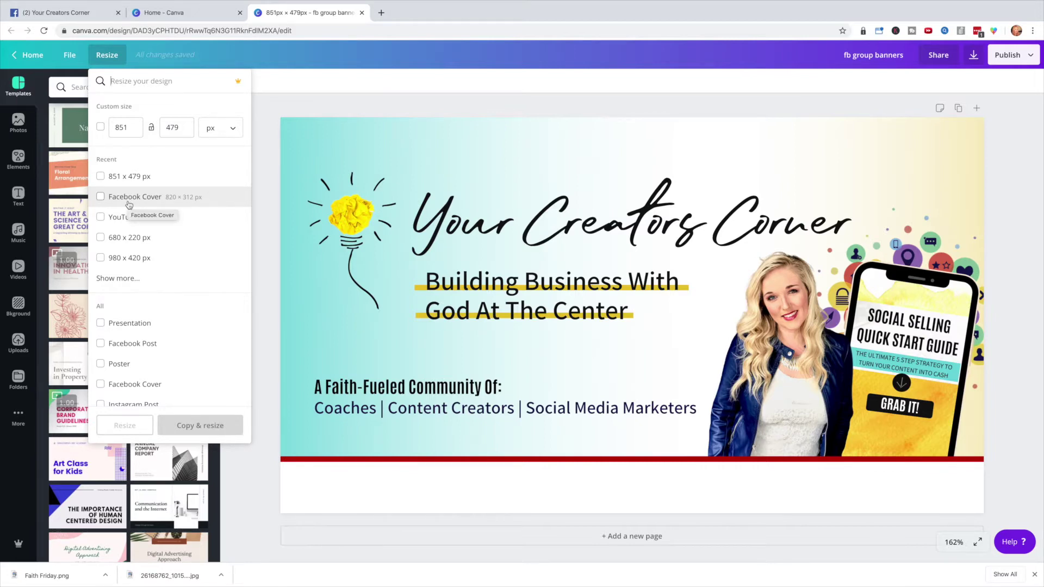
left_click(403, 97)
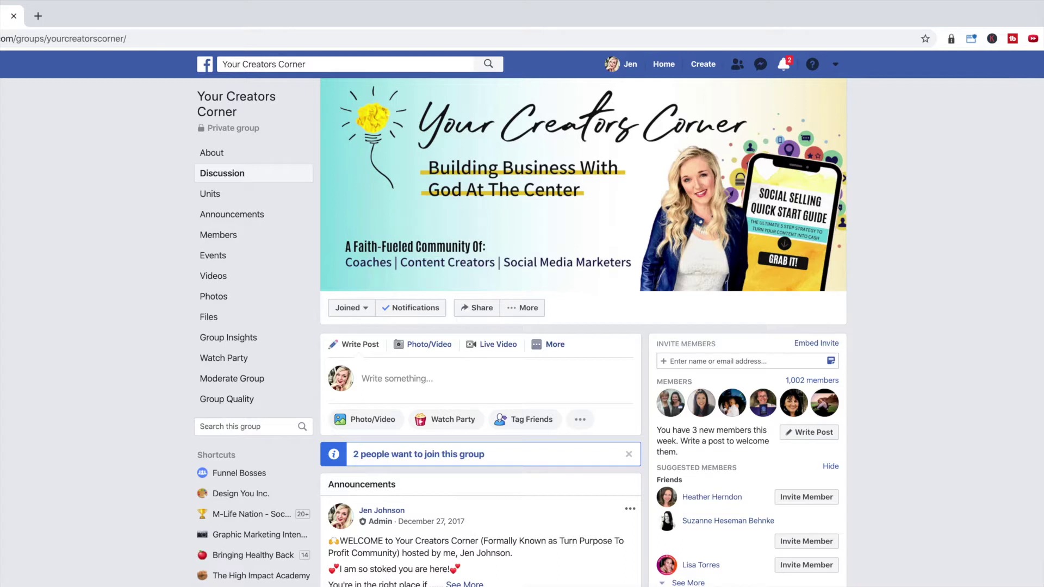
Step: Switch to the Facebook group, open its membership request questions from the group settings, and view the group's rules
left_click(520, 312)
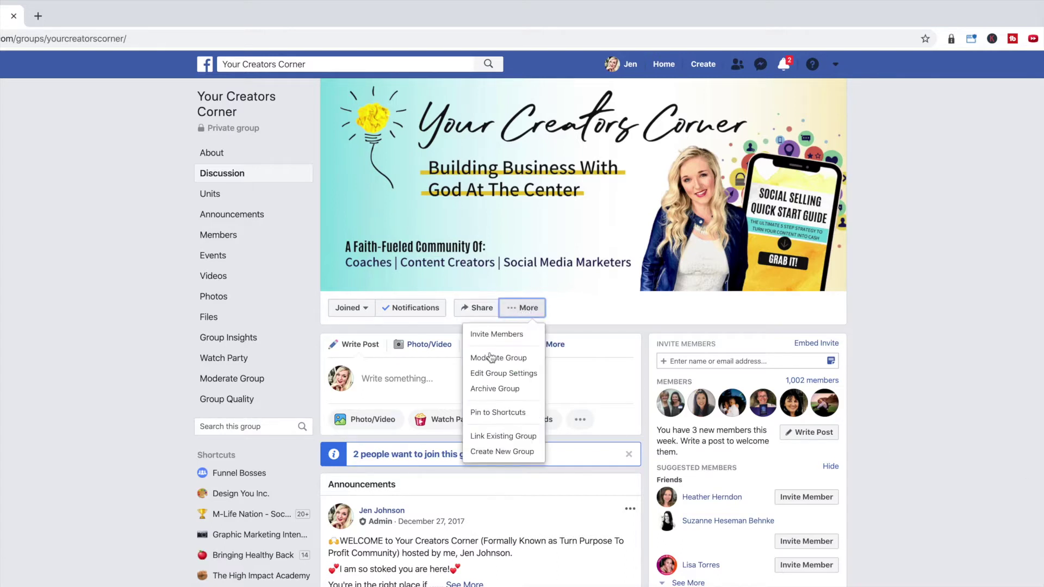
left_click(506, 373)
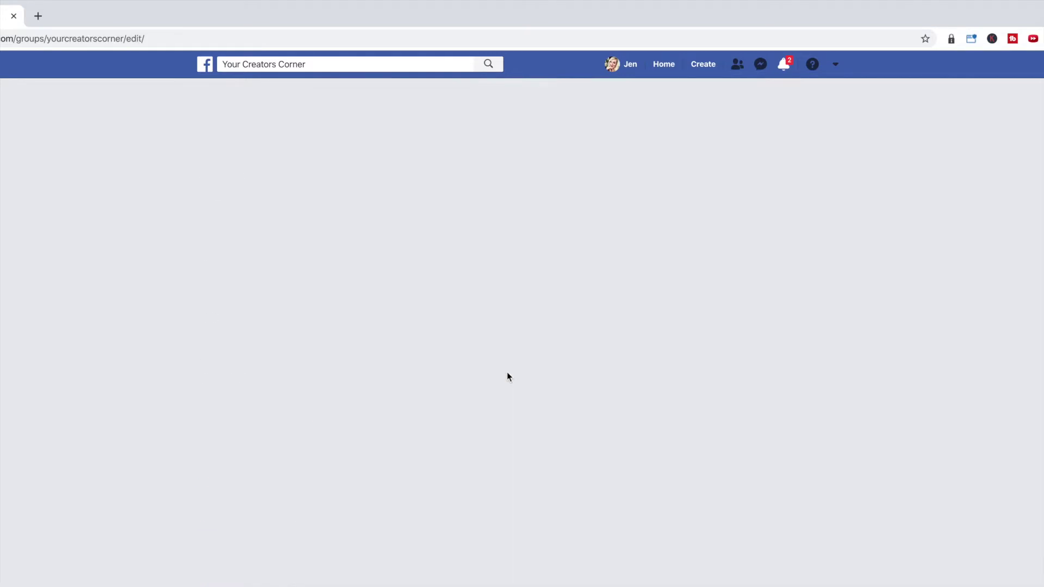
scroll(523, 414, "down", 15)
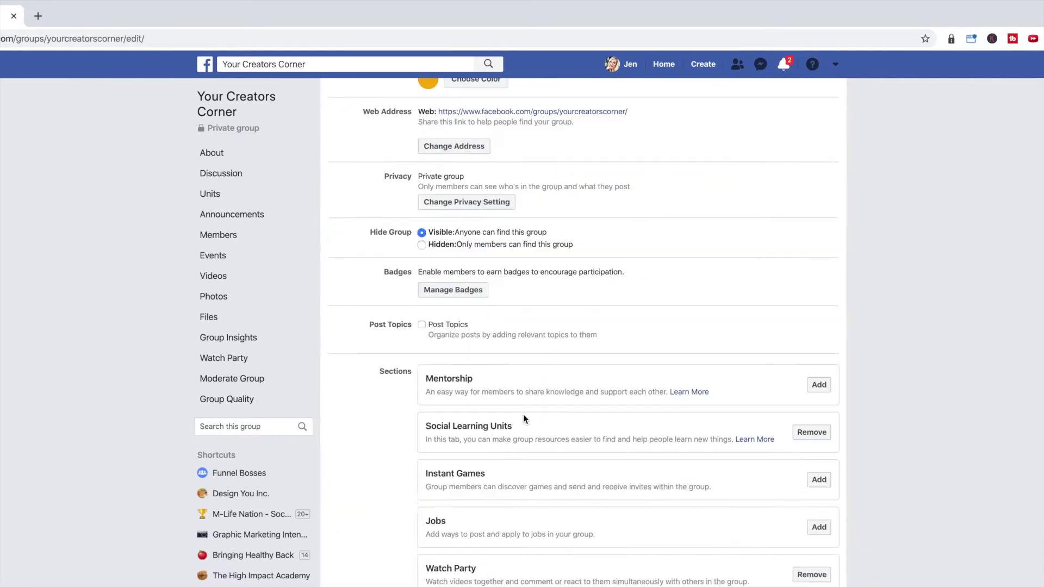
scroll(523, 416, "down", 6)
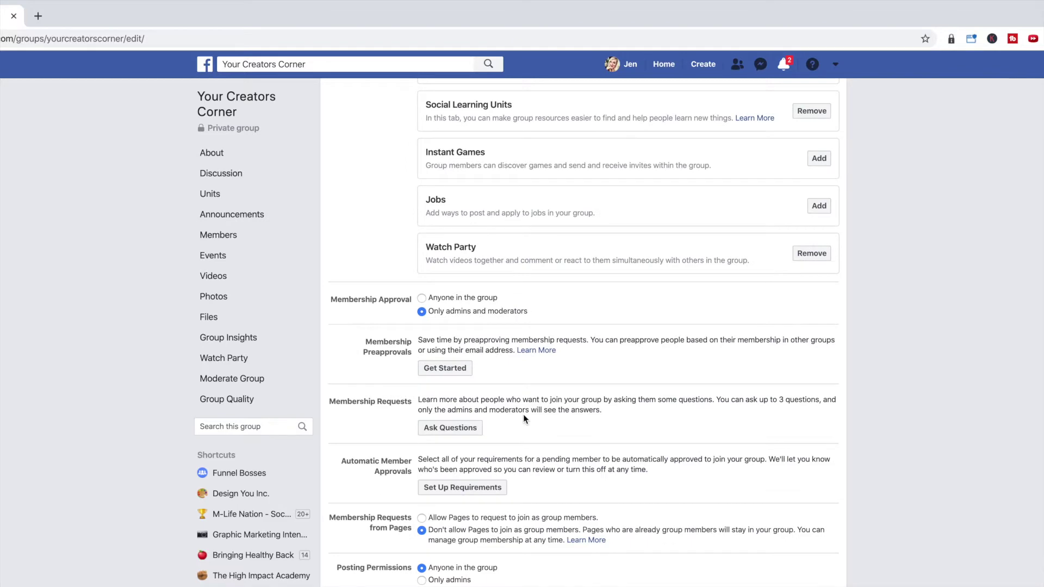
left_click(450, 396)
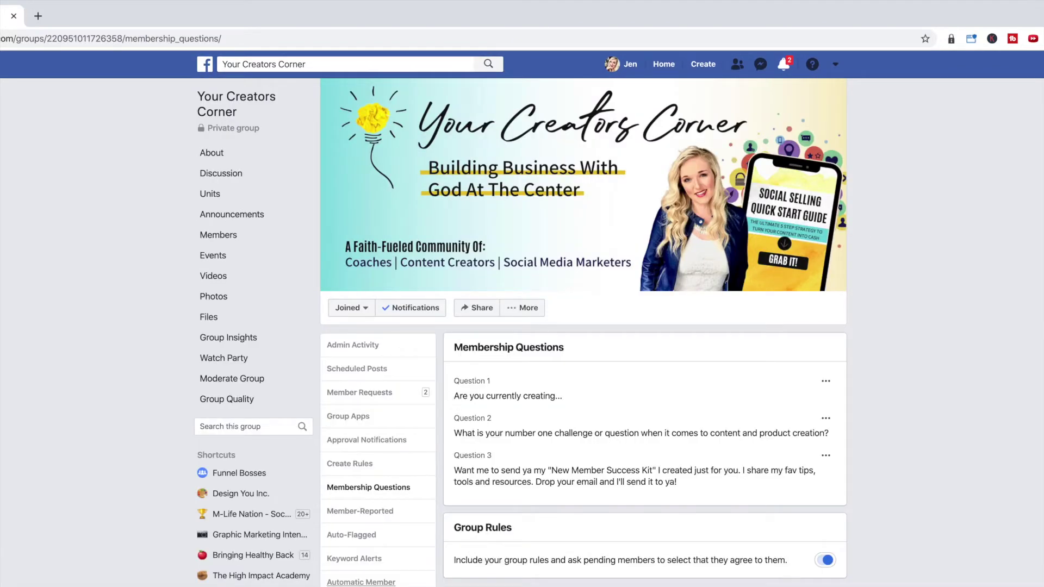
left_click(348, 467)
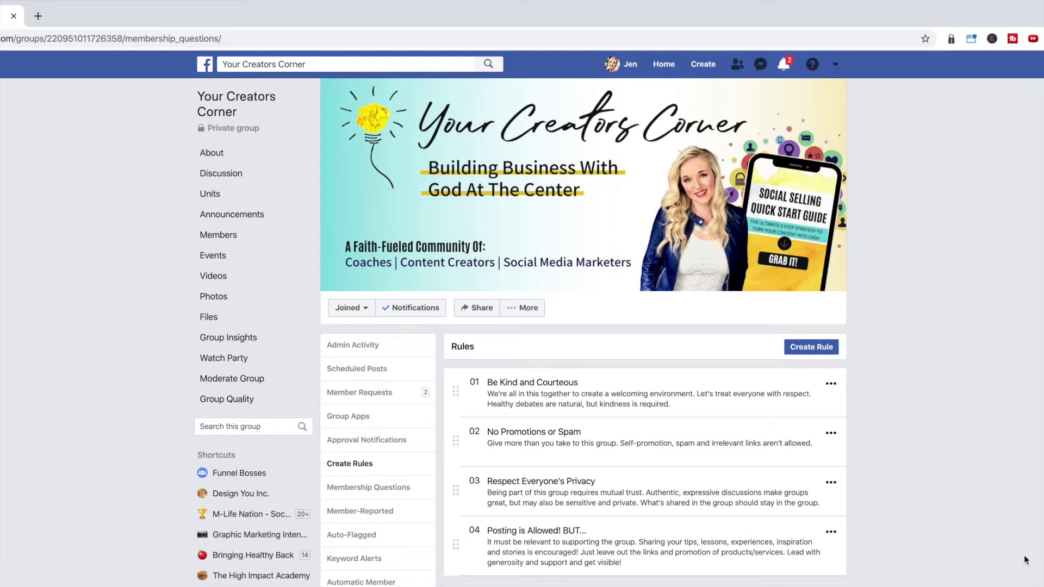
Step: Open the first membership question for editing, examine its checkbox options and available answer types, and close it without saving
left_click(352, 490)
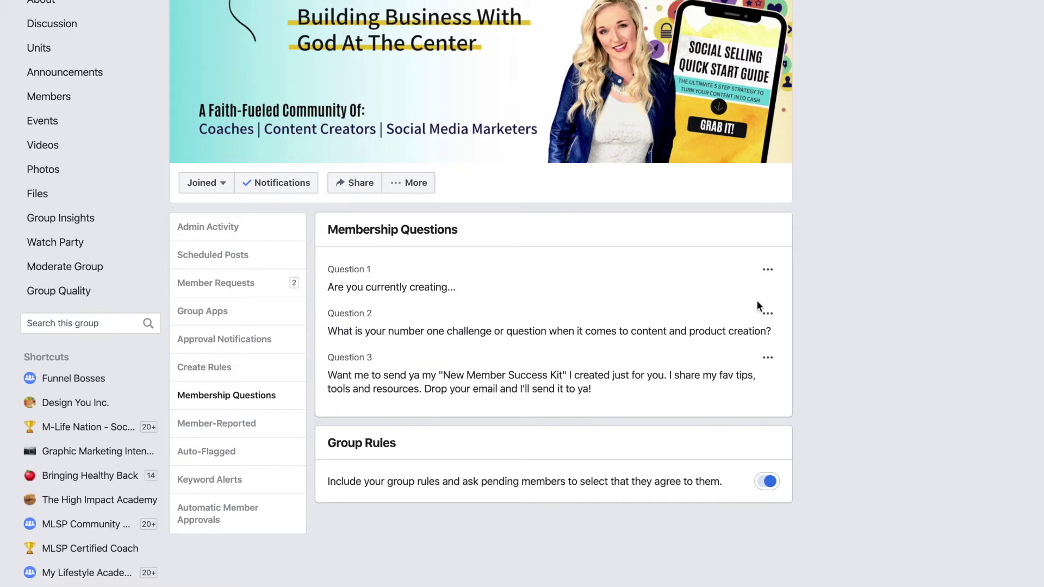
left_click(769, 272)
left_click(773, 295)
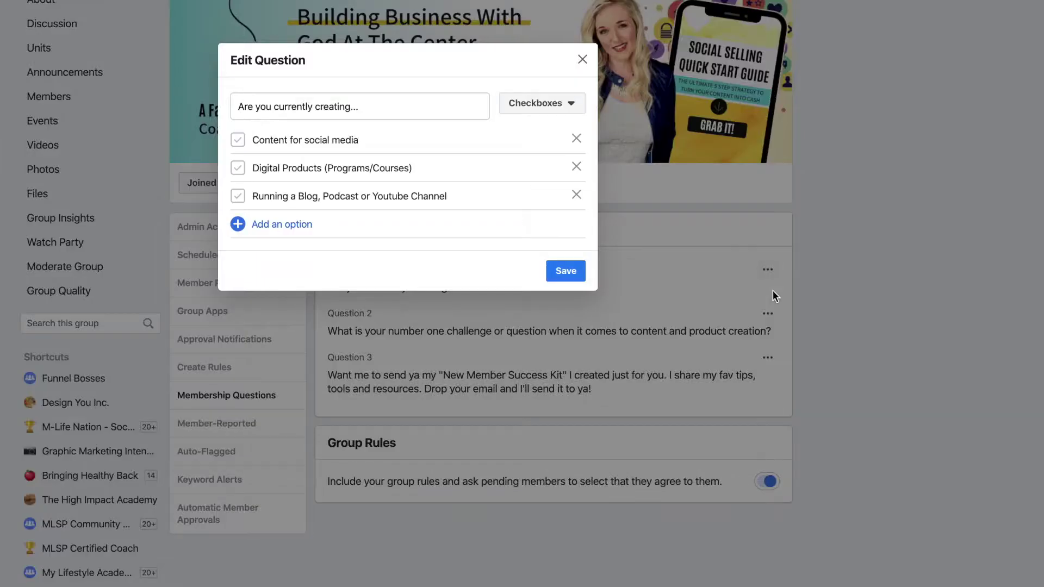
left_click(553, 109)
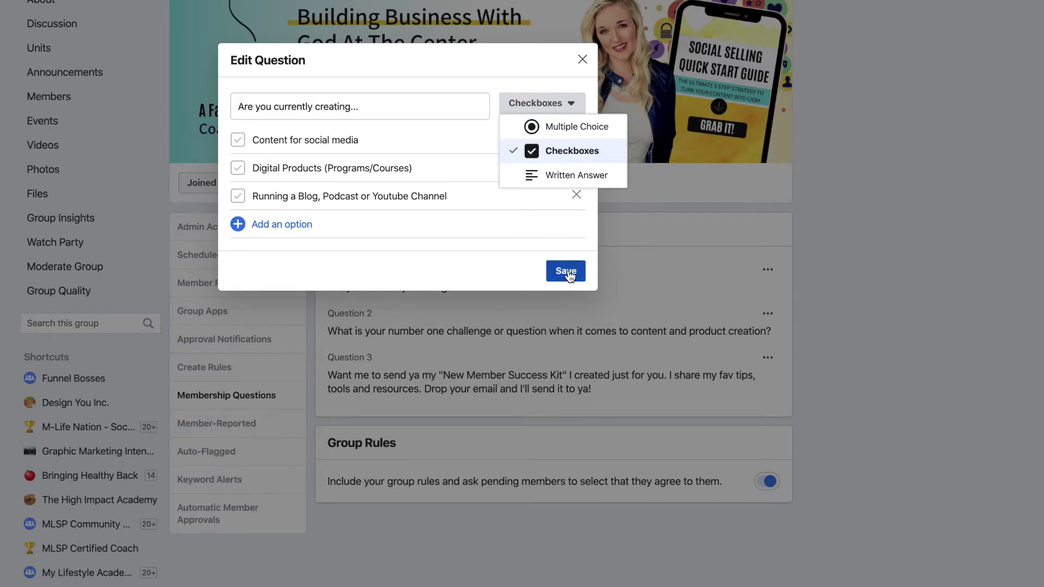
left_click_drag(375, 108, 235, 107)
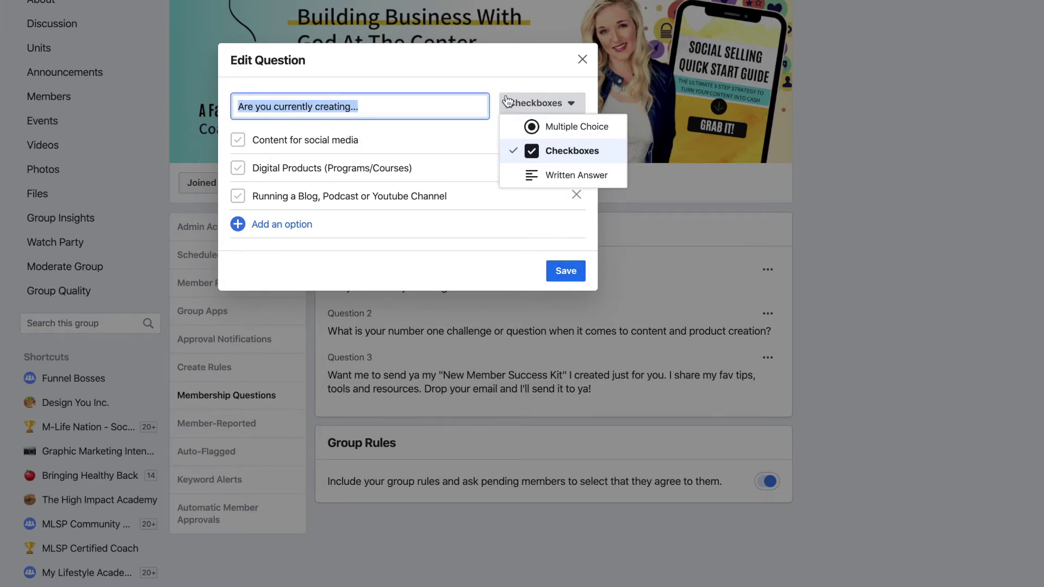
left_click(582, 60)
left_click(489, 186)
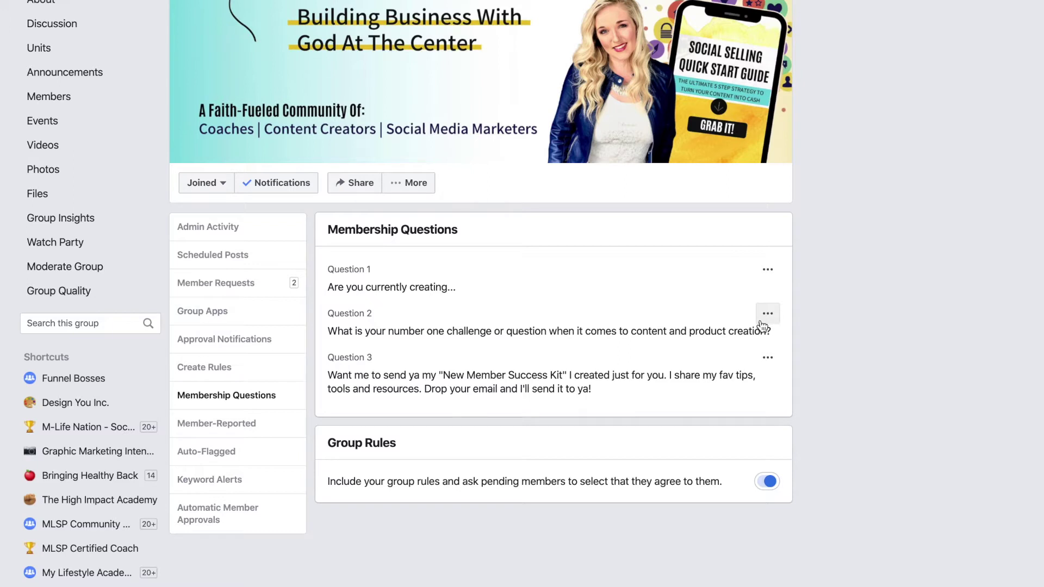
Step: Review the wording of the three membership questions and return to the group's main discussion page
left_click_drag(329, 332, 740, 333)
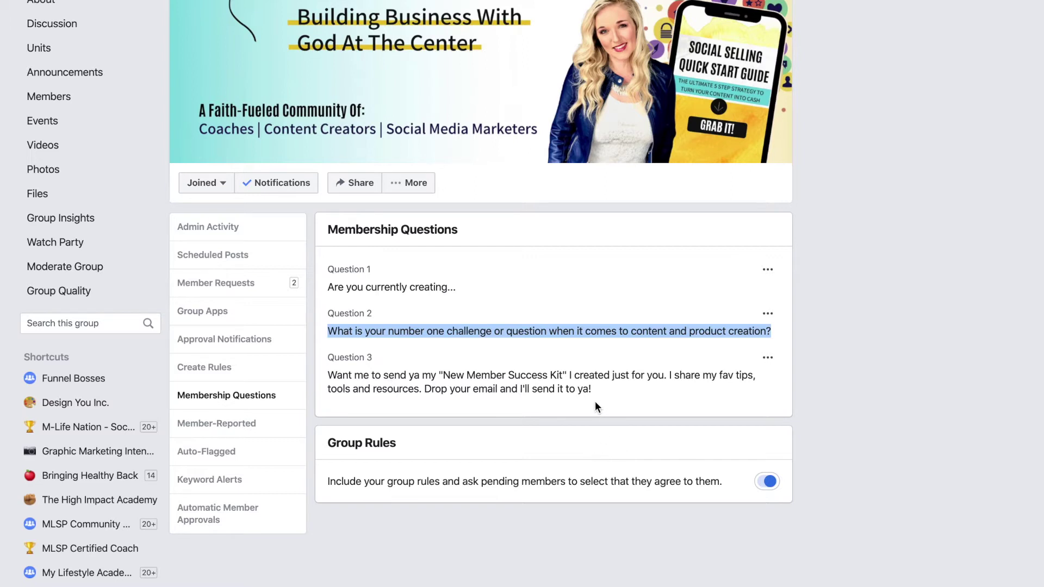
left_click_drag(592, 389, 328, 367)
left_click_drag(457, 287, 324, 293)
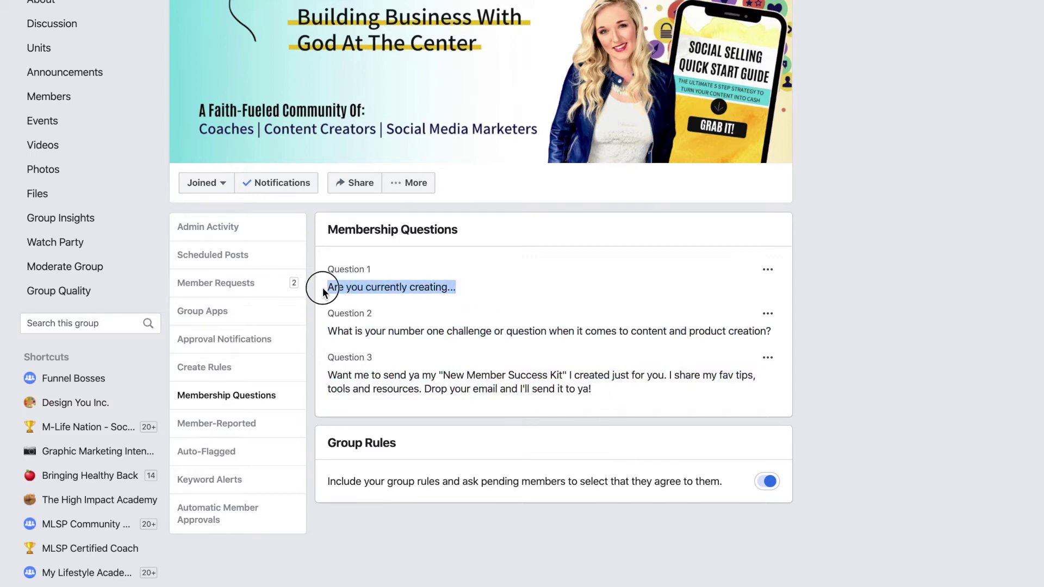
left_click_drag(772, 332, 324, 335)
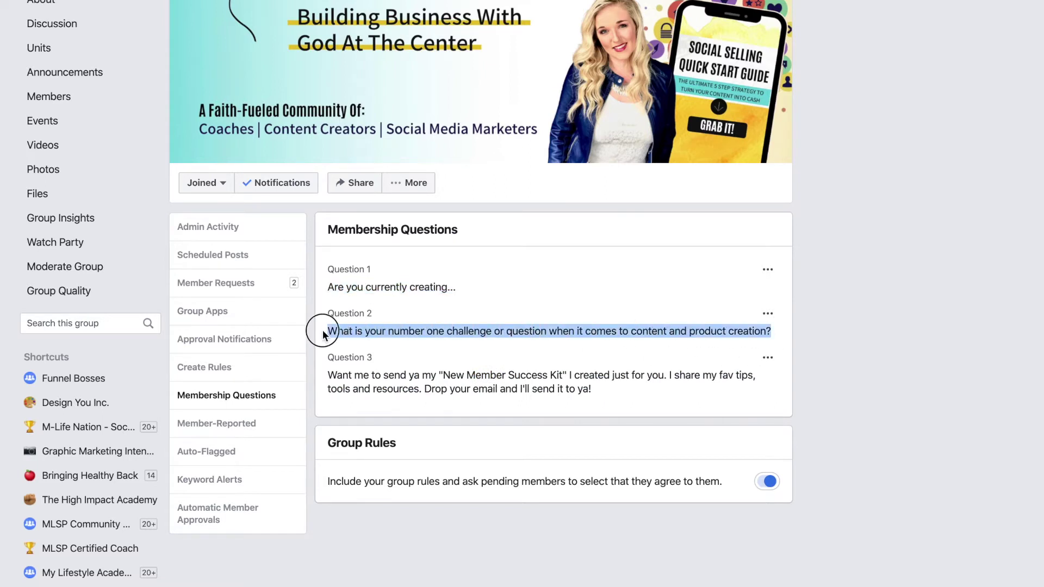
left_click_drag(593, 390, 324, 374)
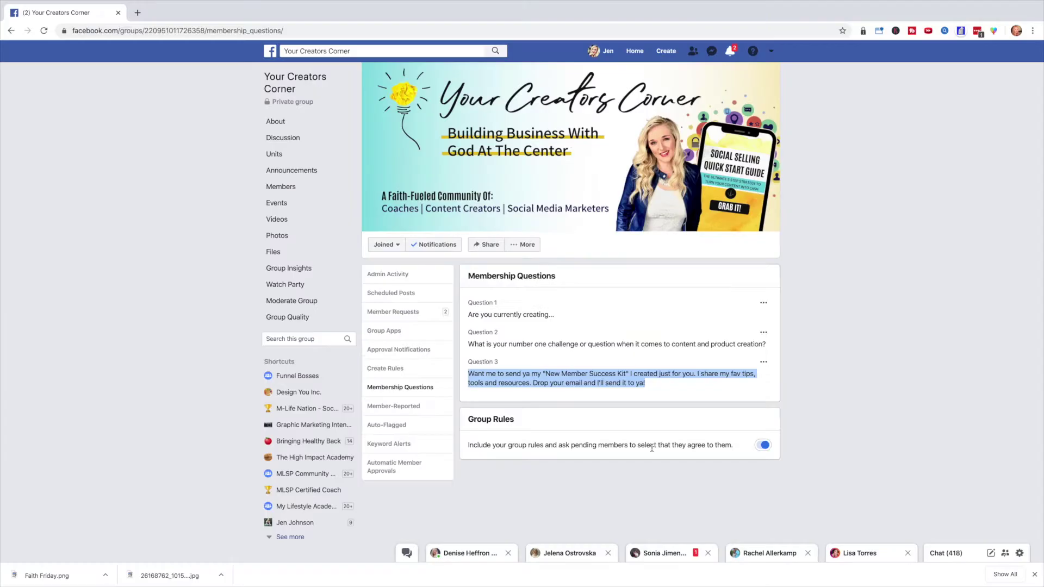
left_click(284, 81)
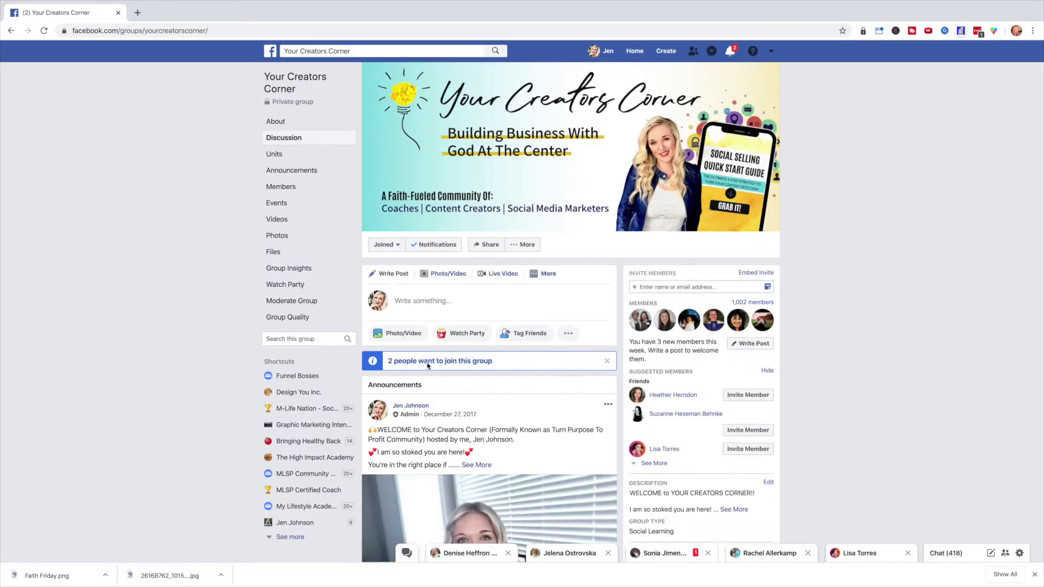
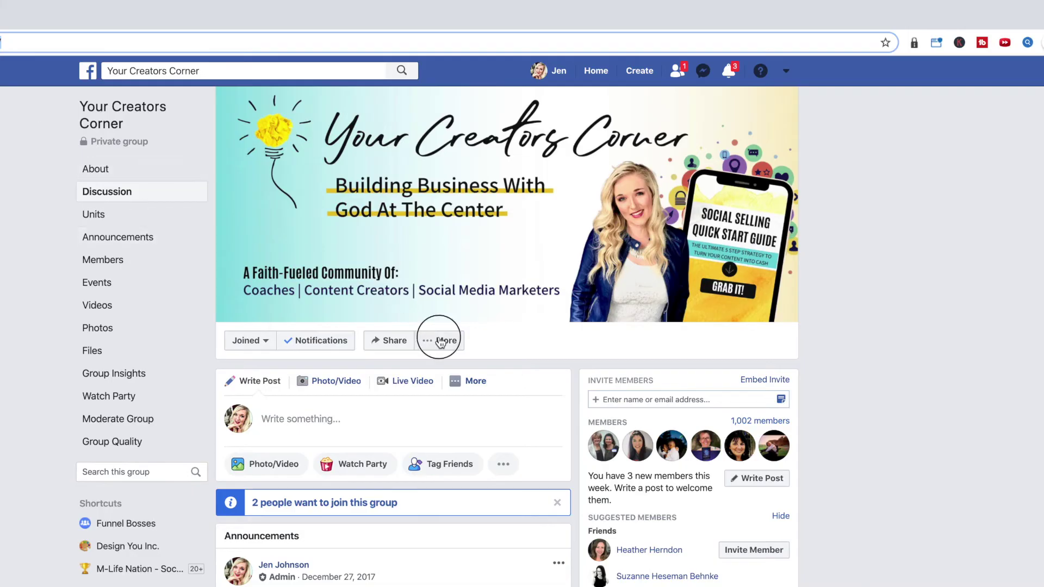
Step: Open the group's settings, check the option to customize its web address, and close it without entering an alias
left_click(431, 340)
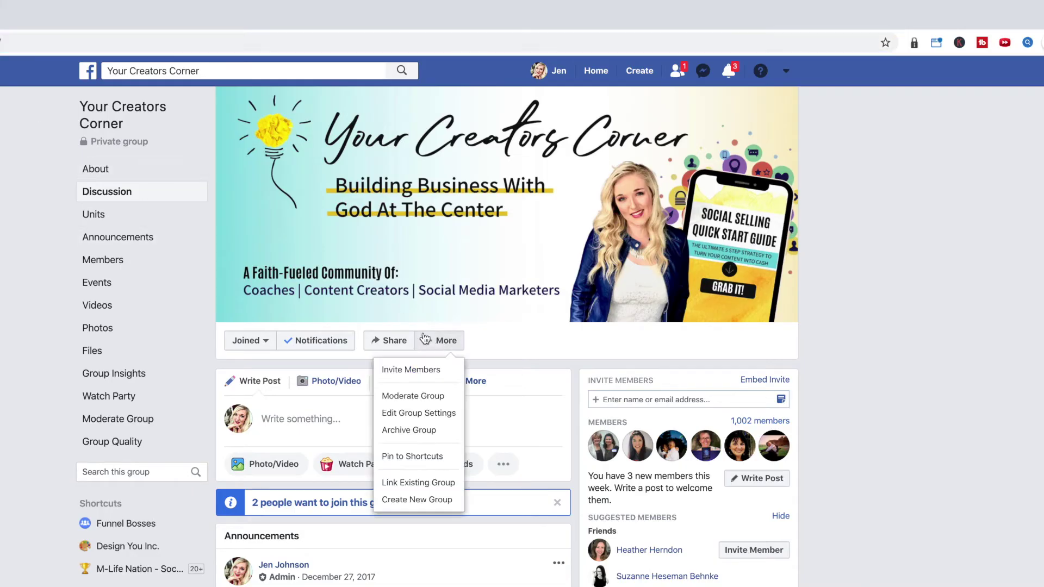
left_click(411, 412)
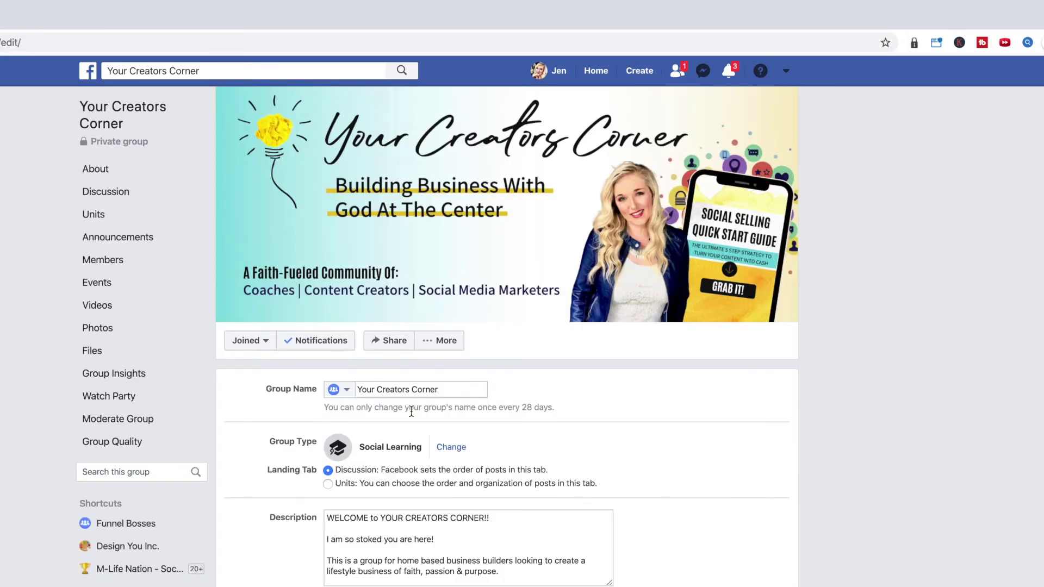
scroll(412, 413, "down", 10)
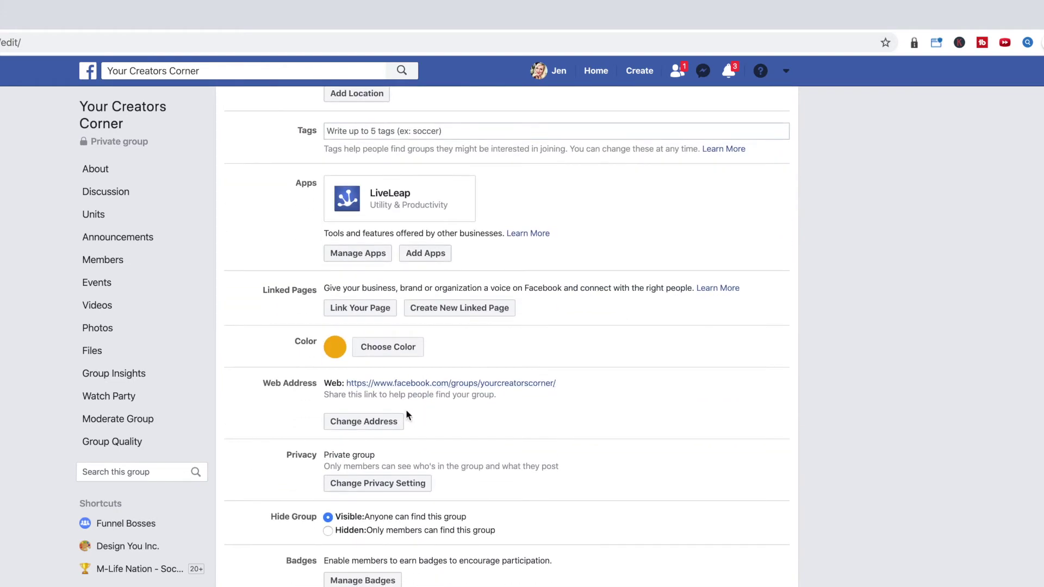
left_click(371, 426)
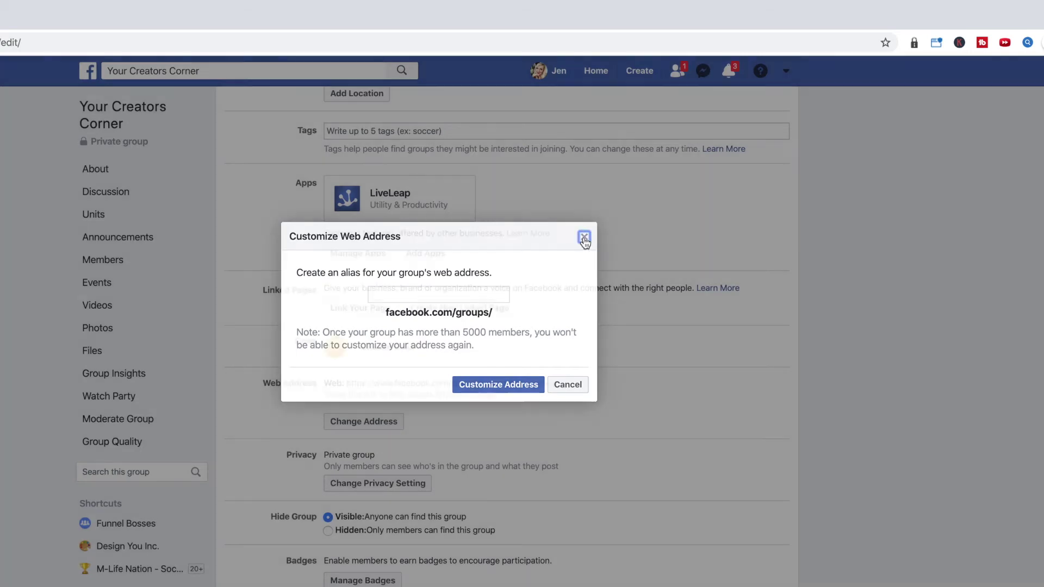
left_click(584, 237)
scroll(571, 81, "down", 4)
left_click(560, 71)
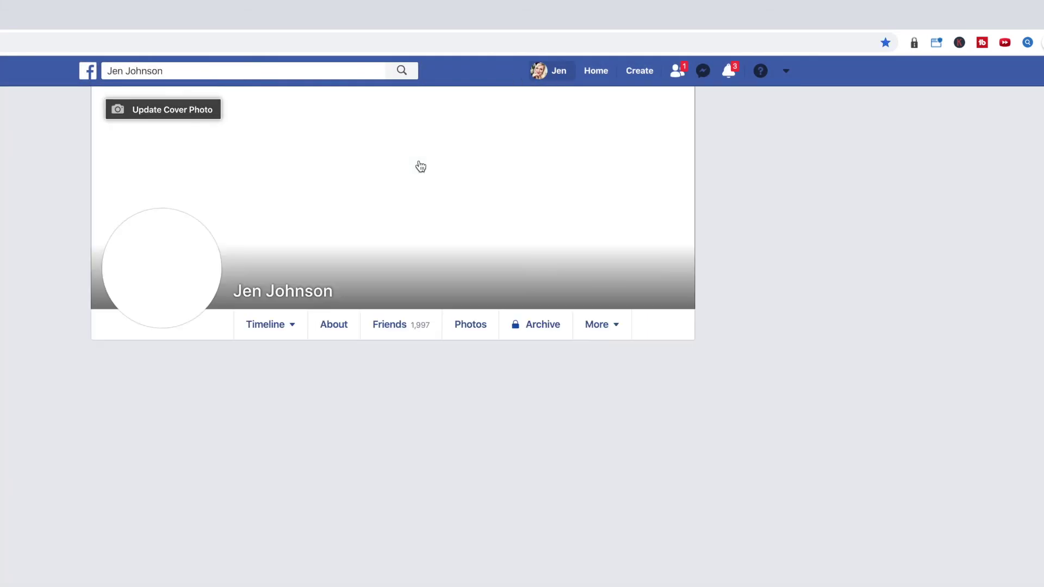
scroll(418, 252, "down", 3)
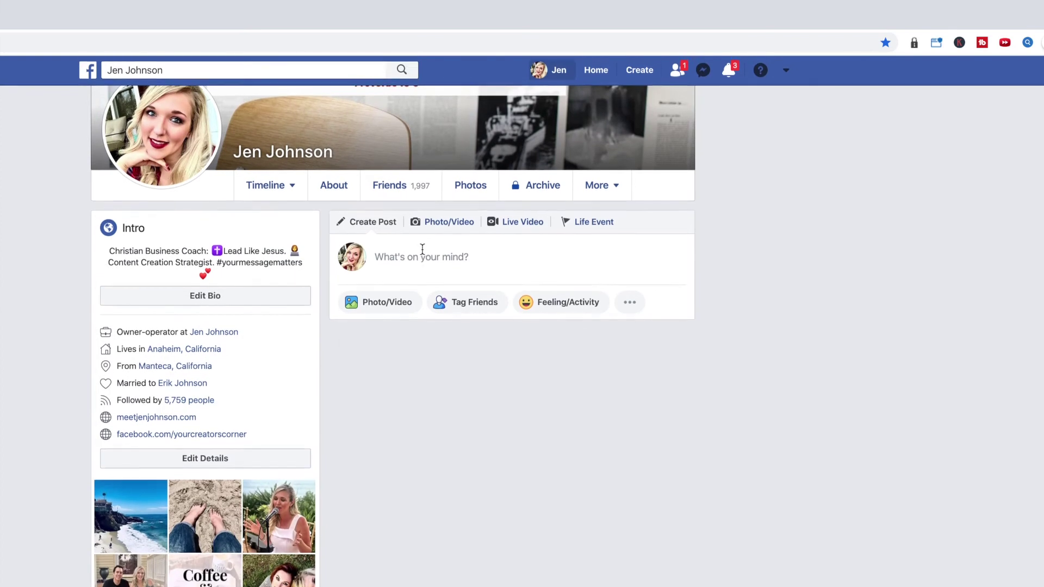
left_click(418, 253)
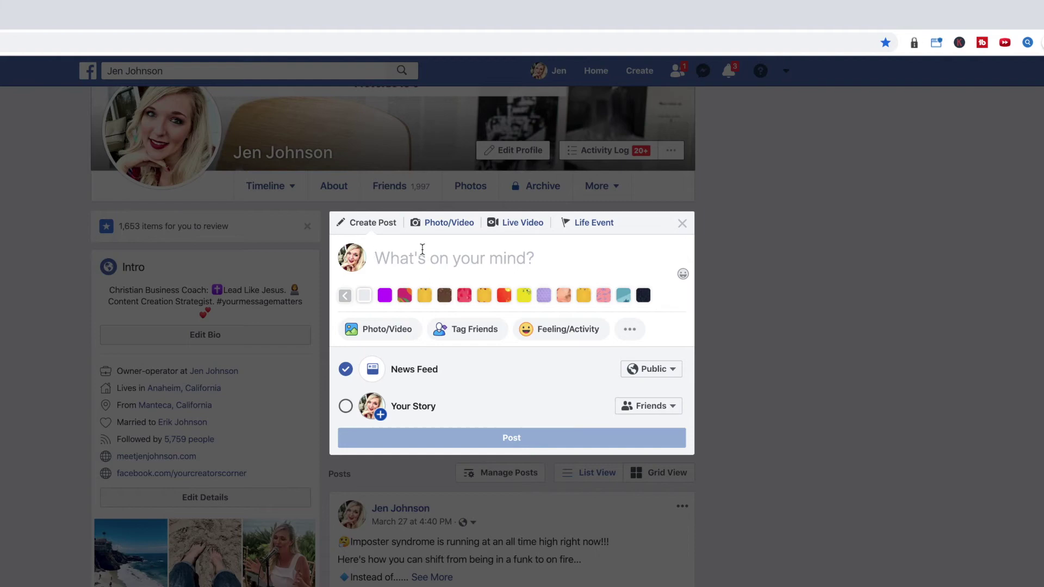
type("@")
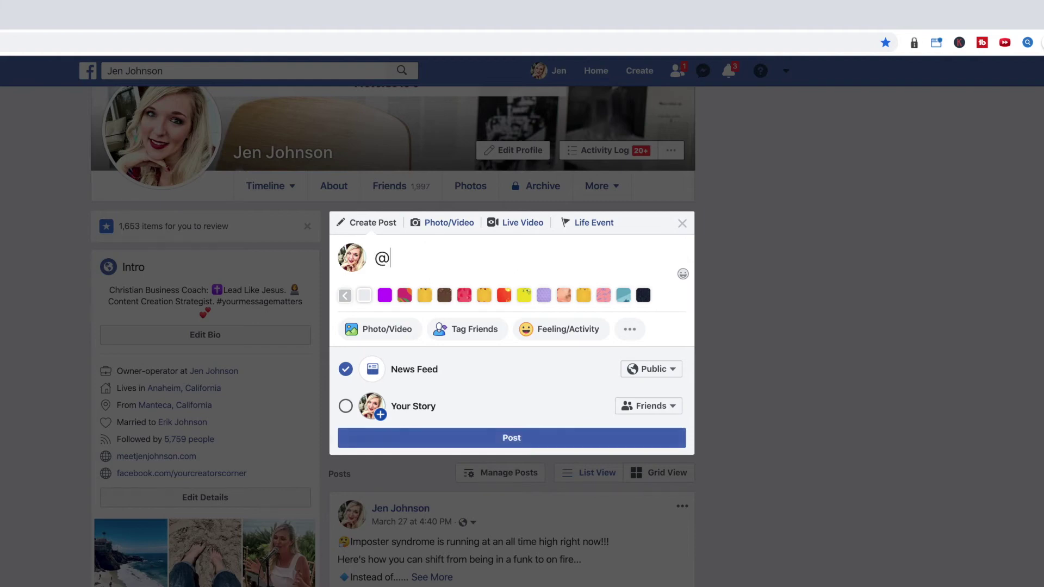
type("your")
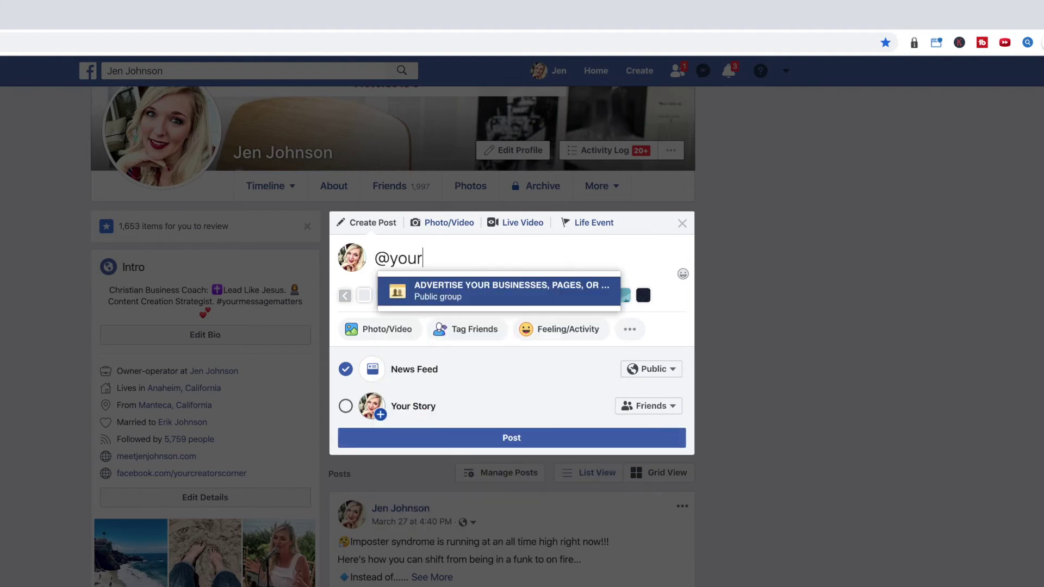
type("creators")
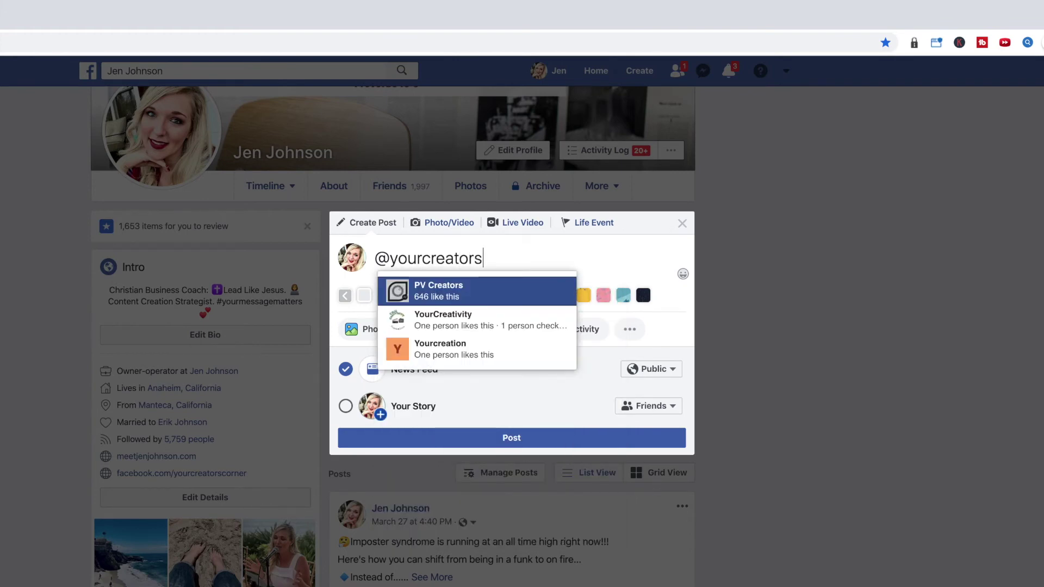
type("corner")
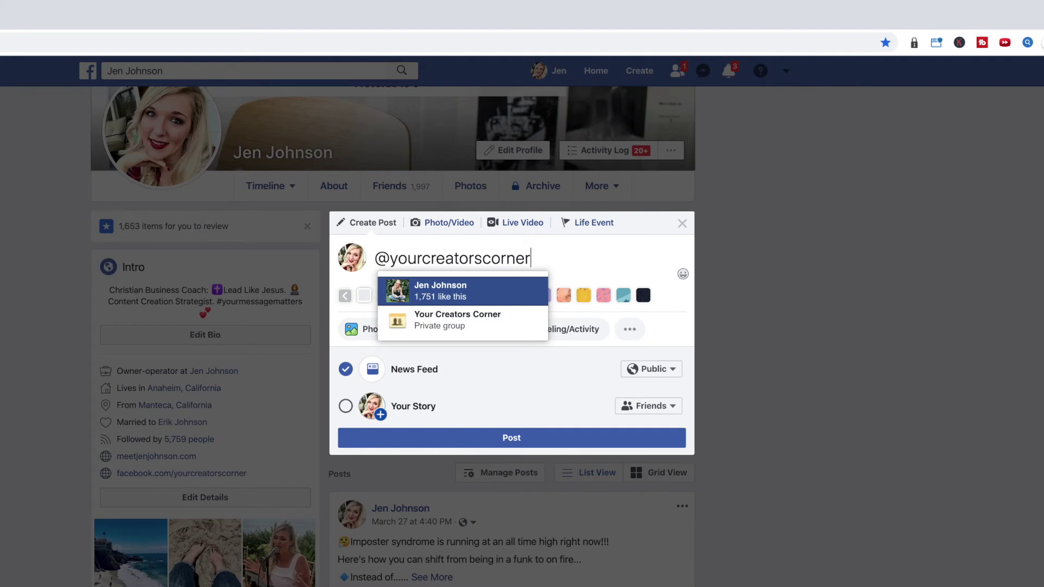
left_click(434, 330)
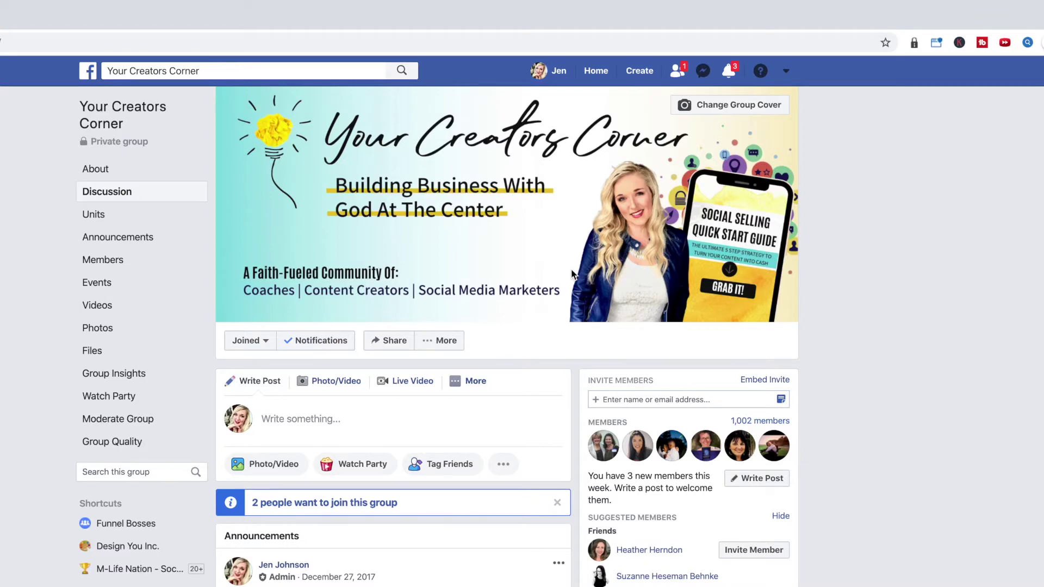
Step: View the group's About section and expand its full description to read it
left_click(101, 172)
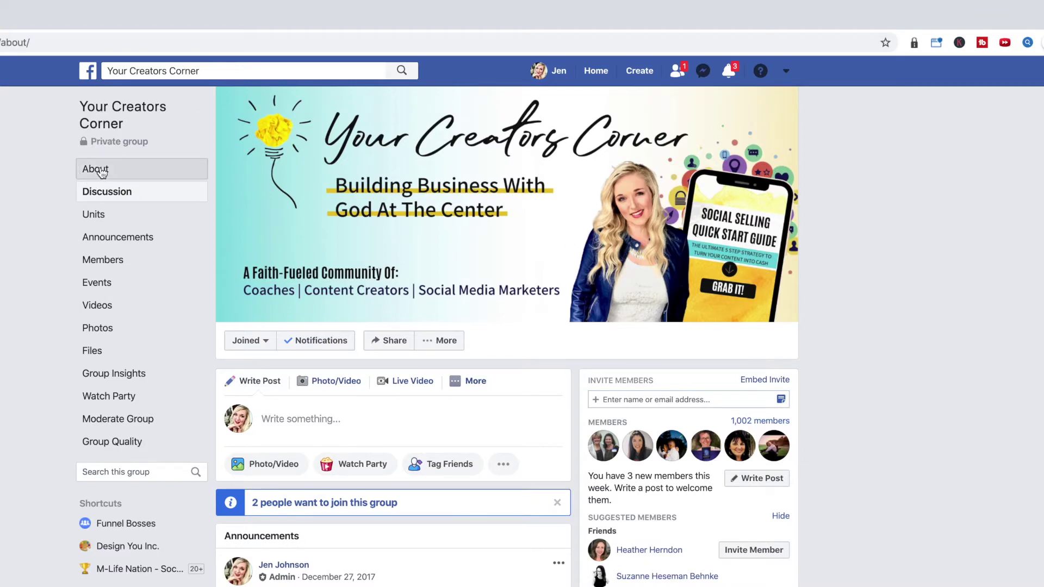
scroll(376, 253, "down", 2)
scroll(376, 256, "down", 3)
left_click(432, 275)
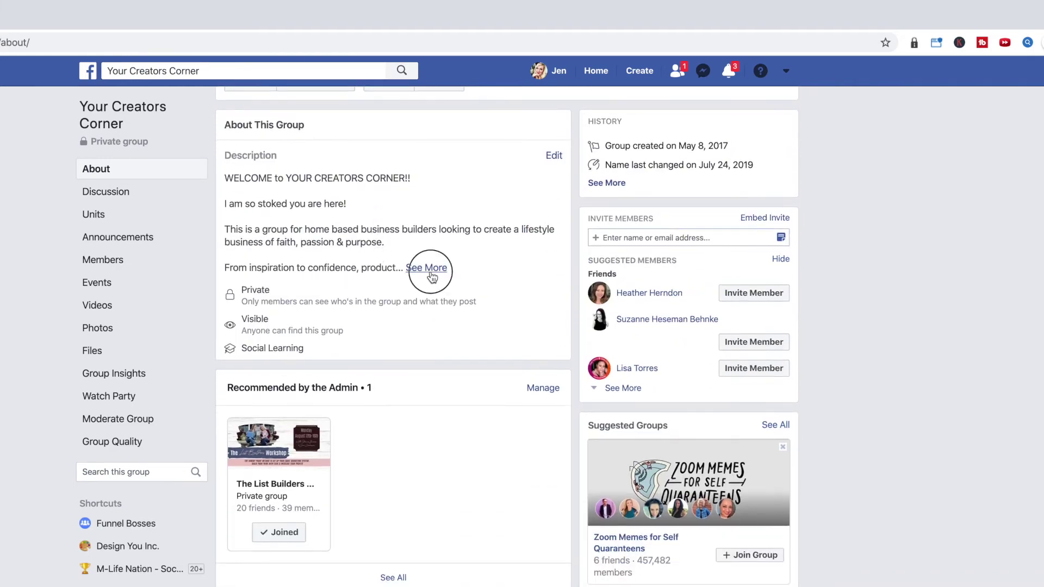
scroll(445, 305, "down", 6)
scroll(445, 306, "up", 7)
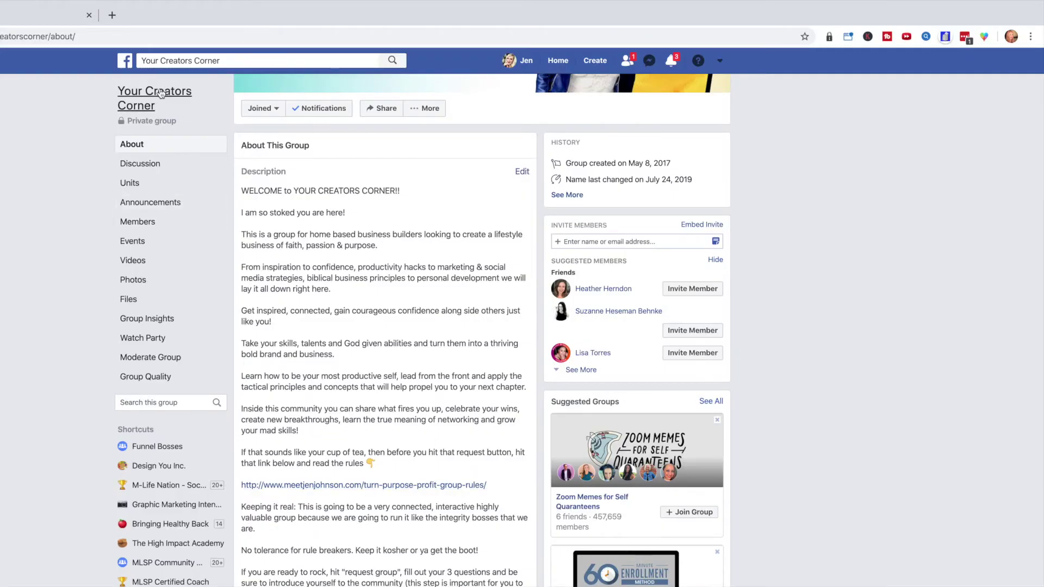
Step: Return to the group's main page, open the description there for editing, and cancel without changing it
left_click(241, 0)
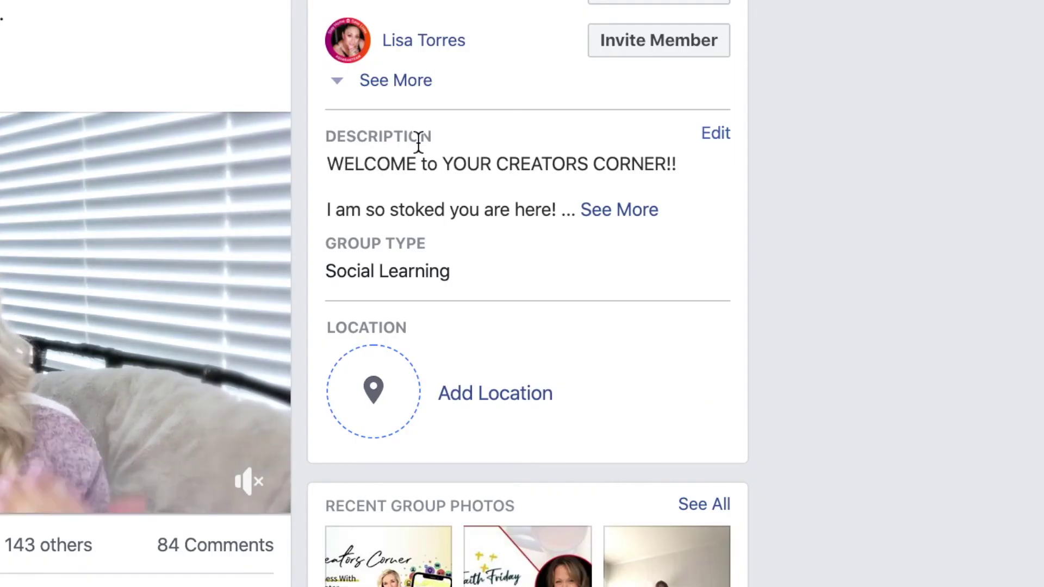
left_click(716, 136)
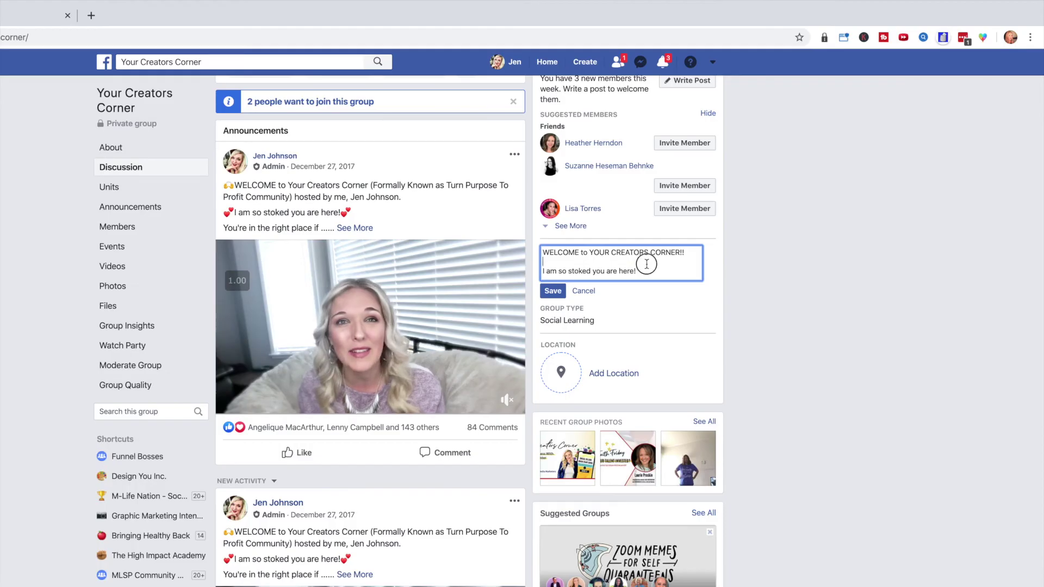
left_click_drag(569, 130, 577, 195)
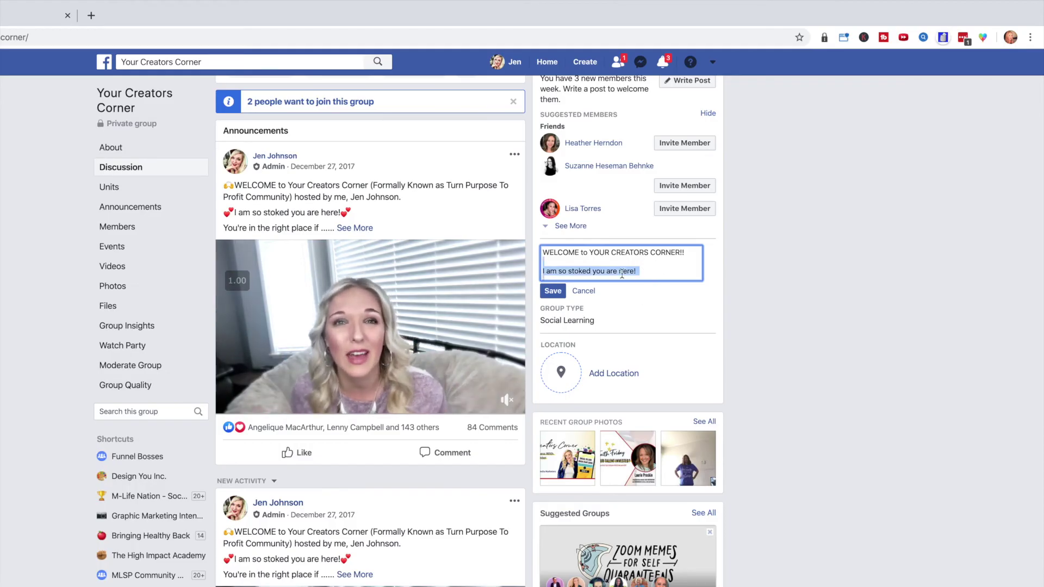
scroll(650, 258, "down", 1)
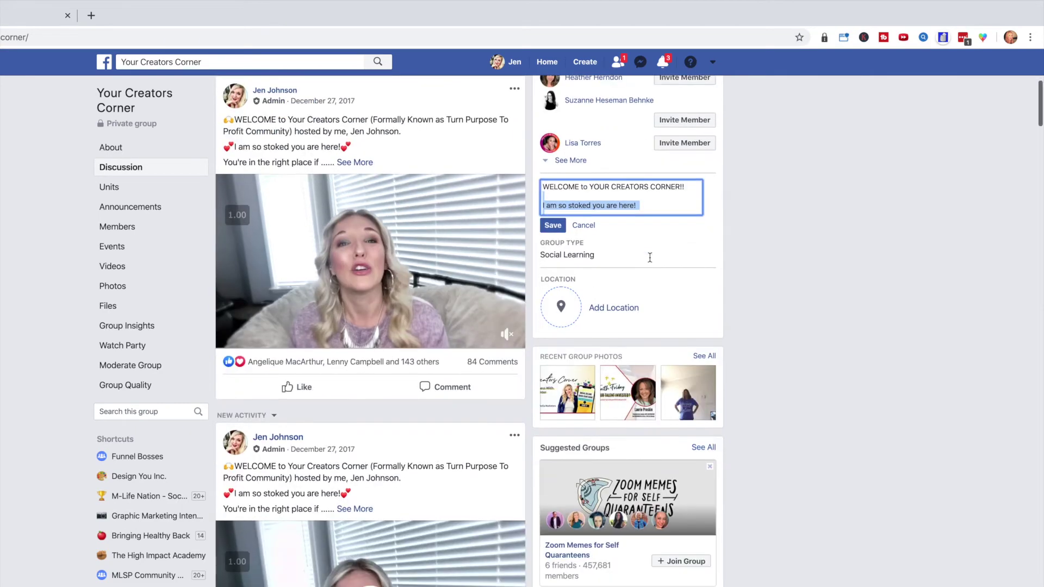
left_click(583, 226)
Step: Expand the description on the group's main page and read it through to the end
left_click(668, 217)
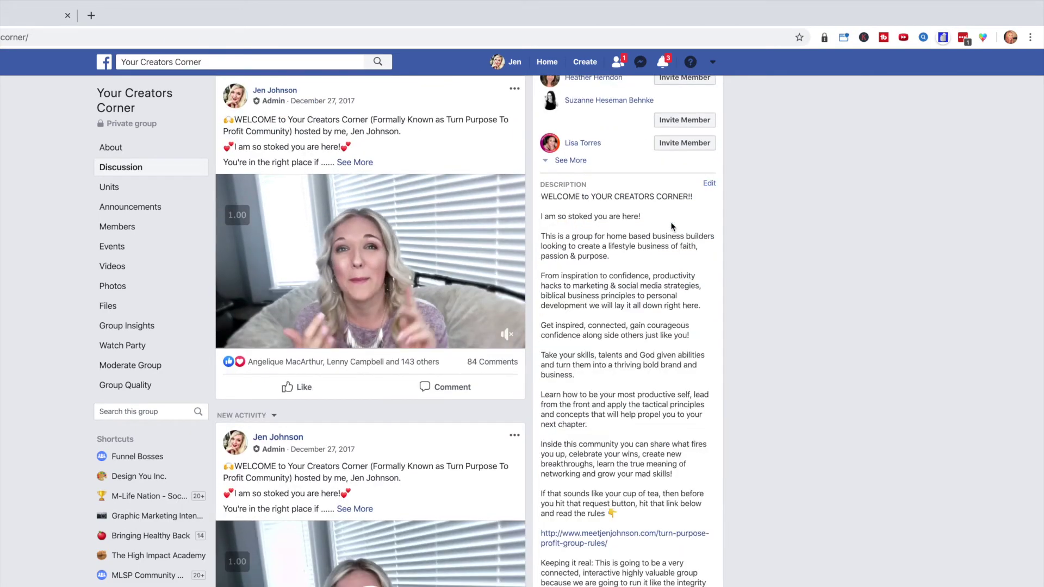
scroll(654, 377, "down", 4)
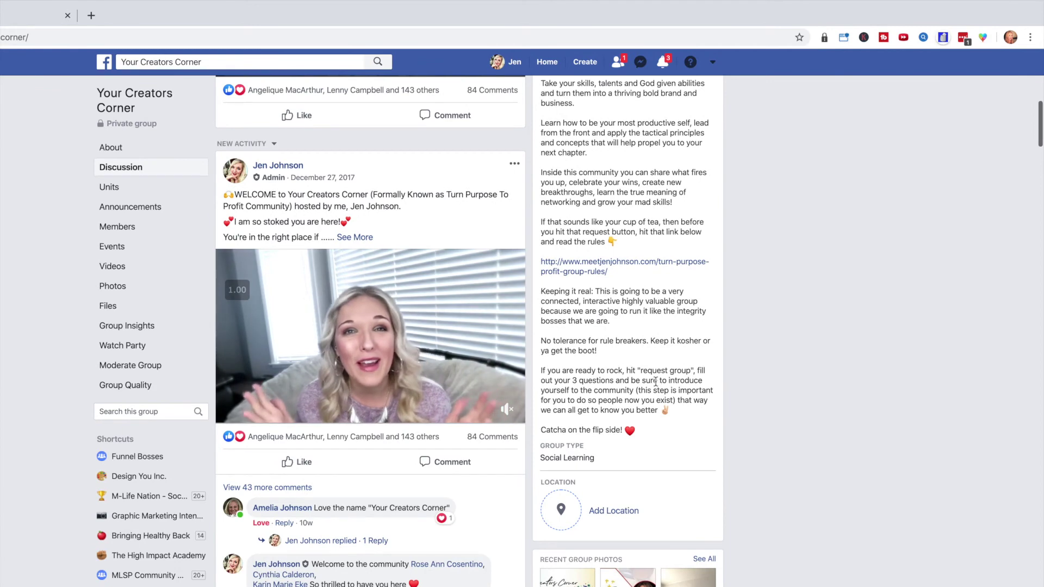
scroll(656, 382, "up", 4)
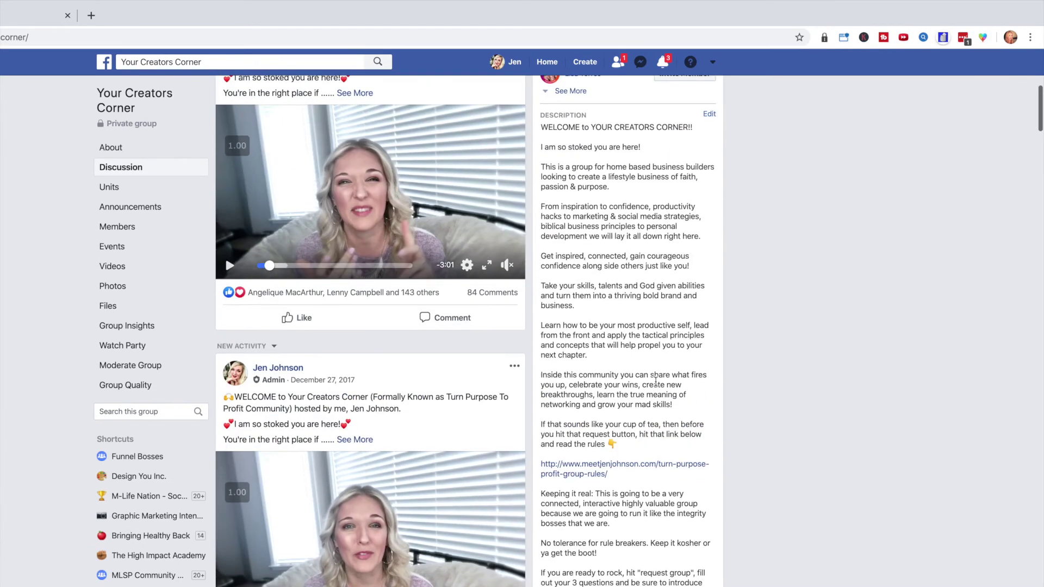
scroll(652, 369, "down", 1)
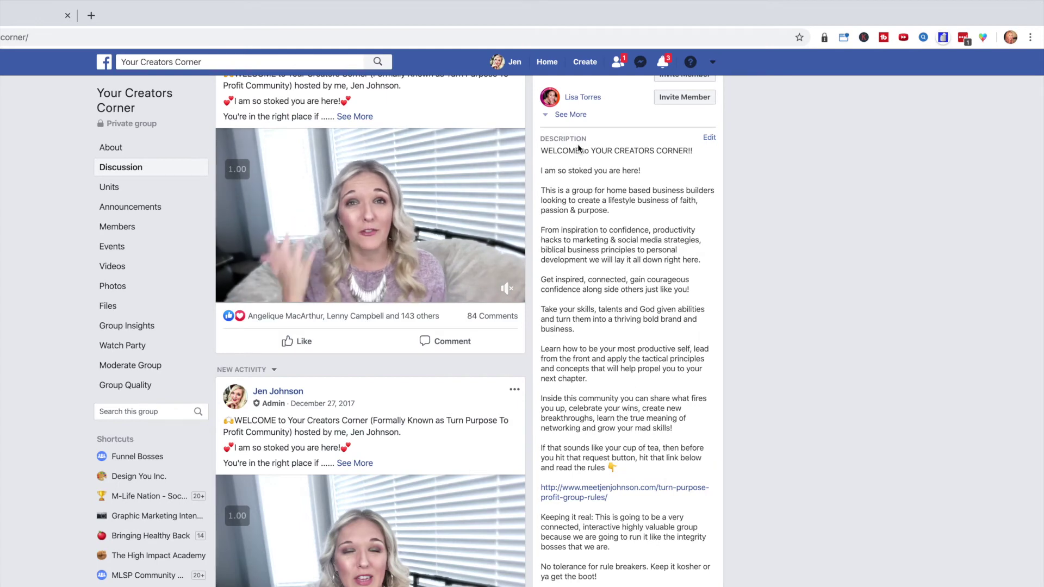
Step: Search Facebook groups for "your creators corner" and compare the description previews of the listed groups
scroll(598, 219, "up", 5)
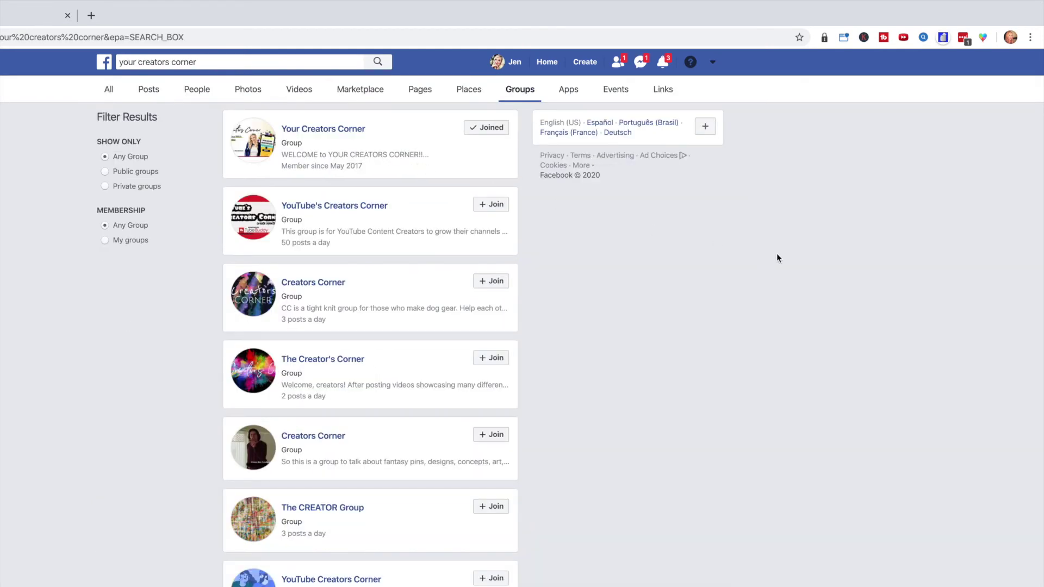
left_click_drag(433, 156, 320, 153)
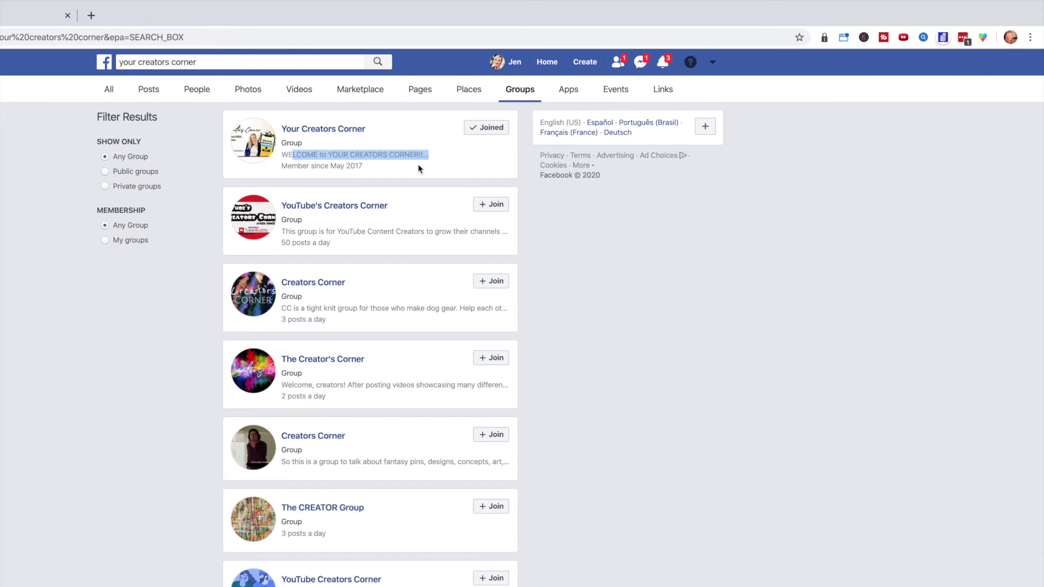
left_click(361, 155)
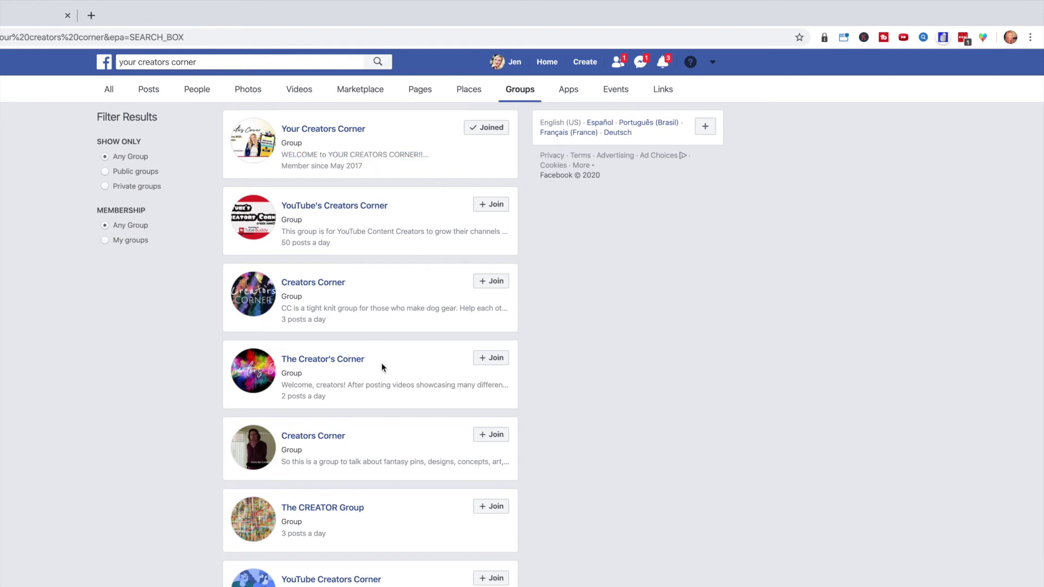
scroll(360, 505, "down", 3)
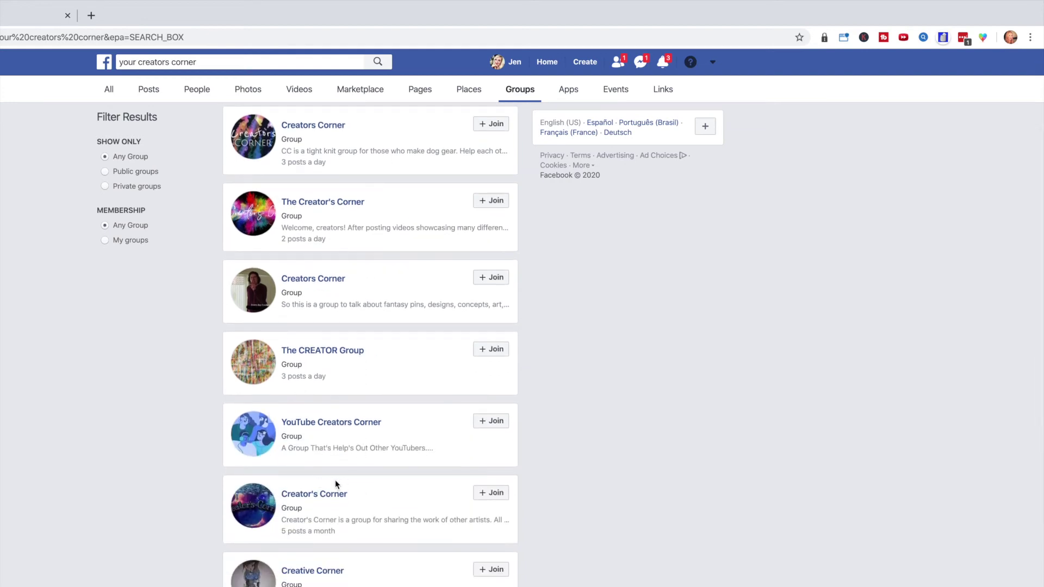
left_click_drag(336, 532, 283, 524)
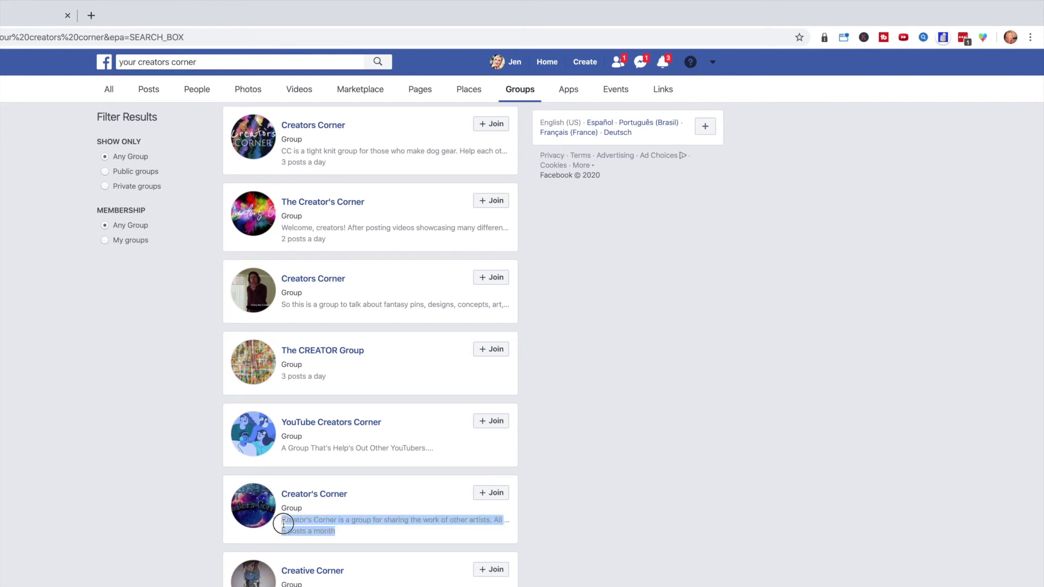
scroll(329, 111, "up", 3)
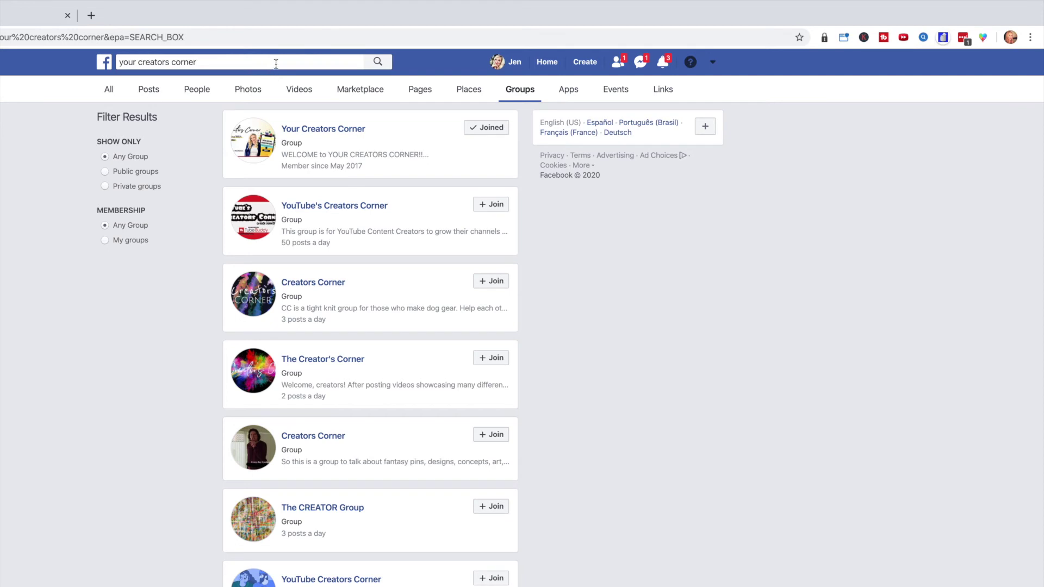
Step: Open the Your Creators Corner group from the search results and bring up its group settings
left_click(326, 130)
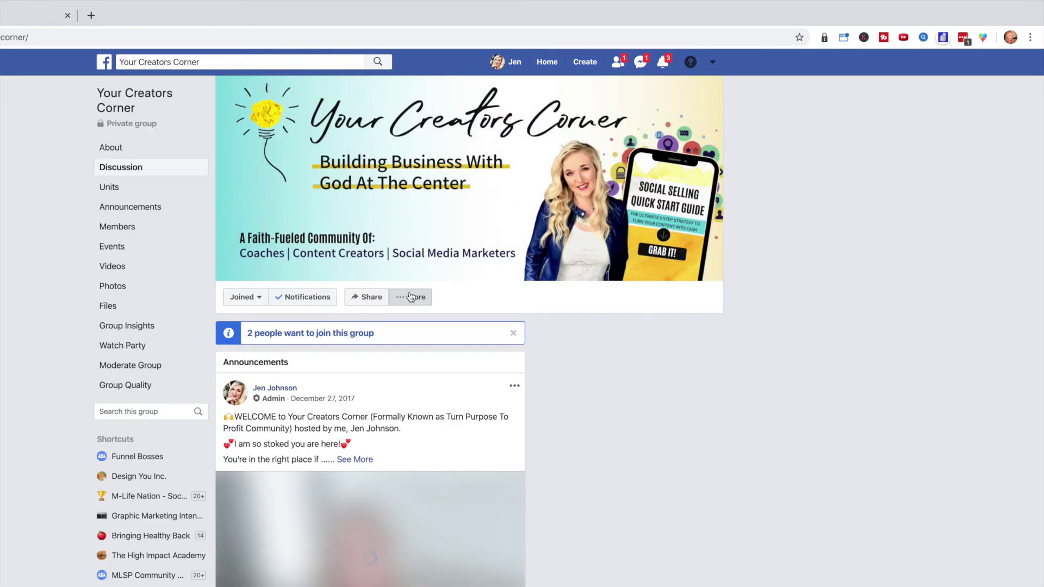
left_click(411, 297)
left_click(397, 362)
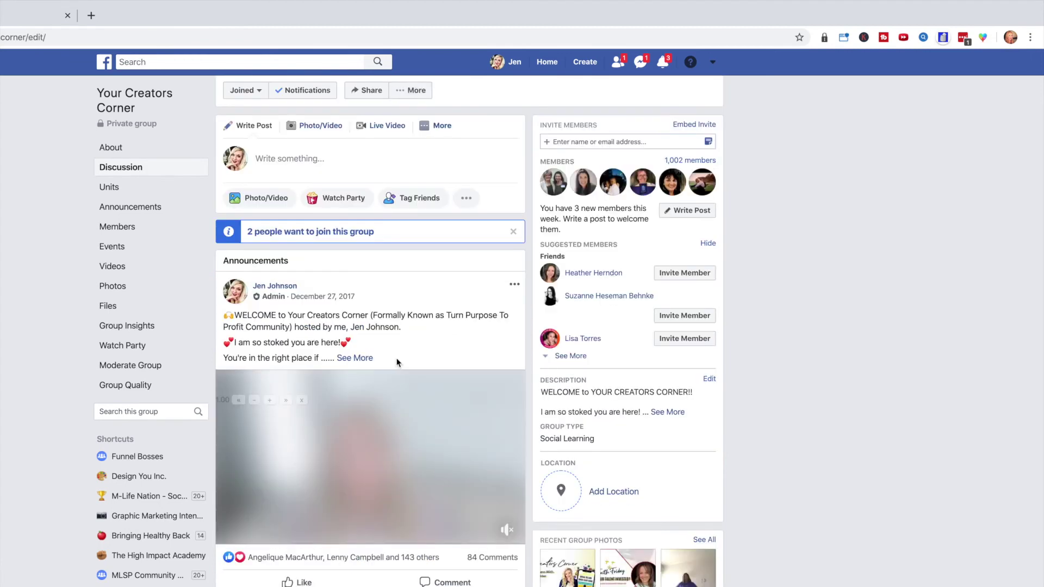
Step: Add "Social media marketing" as the first tag in the group's settings
scroll(396, 360, "down", 7)
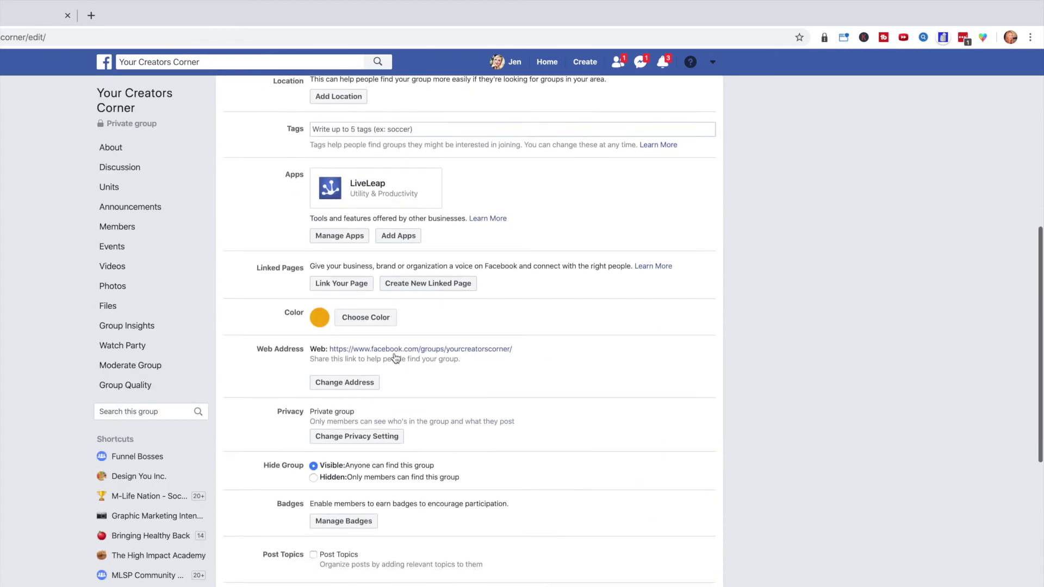
scroll(395, 357, "down", 8)
scroll(396, 357, "down", 2)
scroll(396, 357, "up", 10)
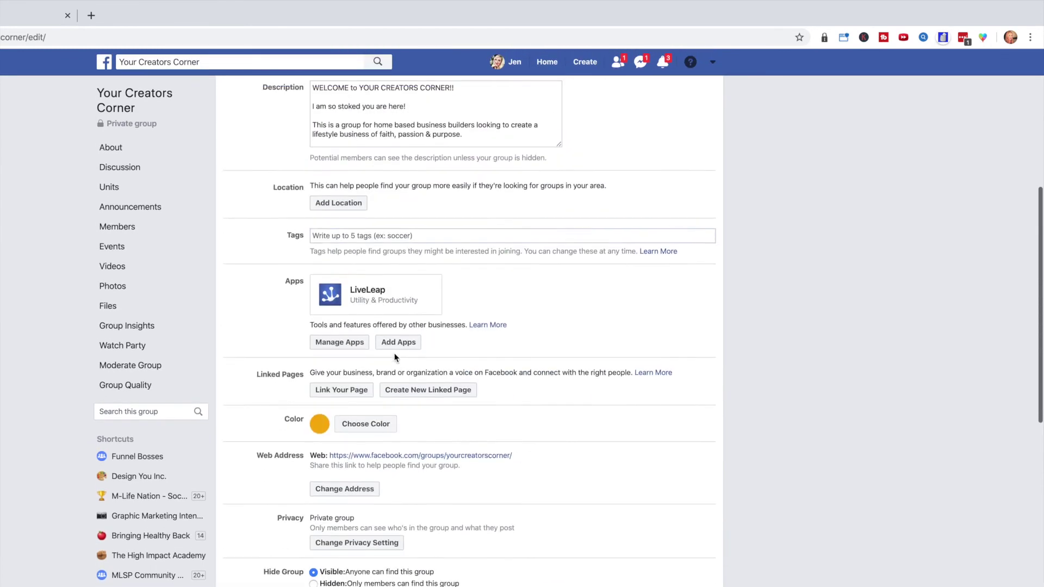
left_click(361, 237)
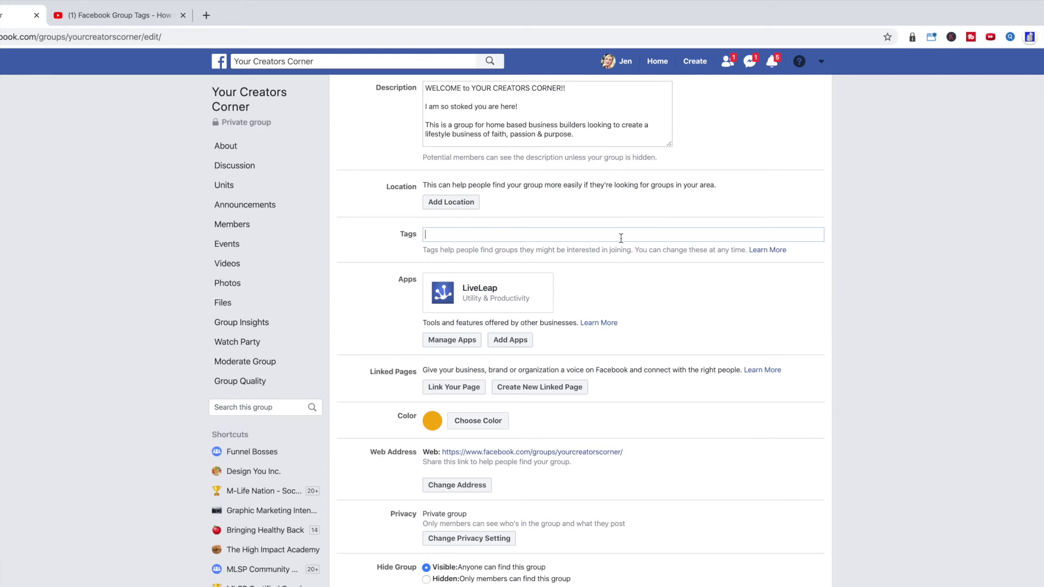
type("social media marke")
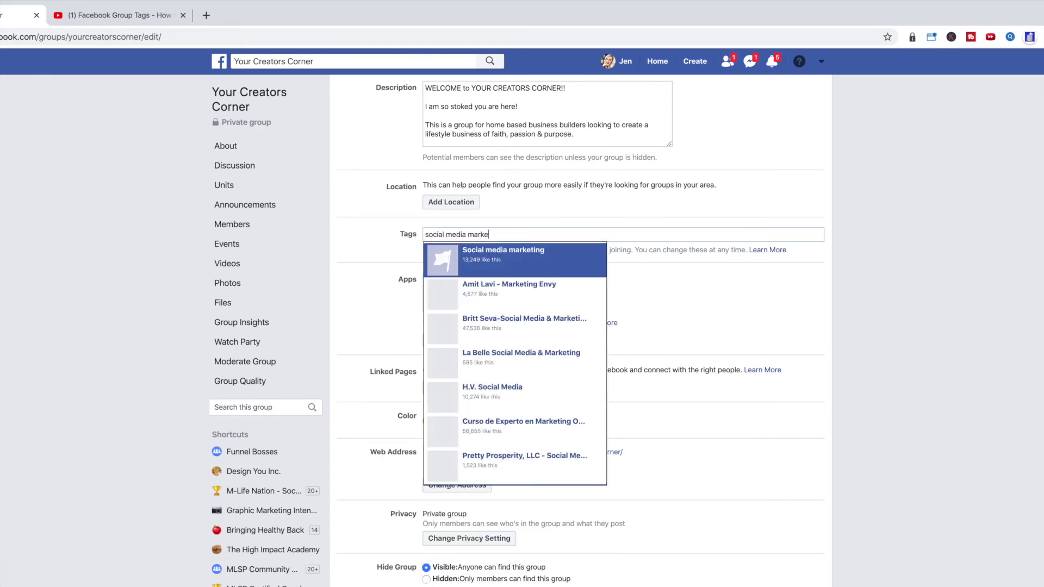
type("ting")
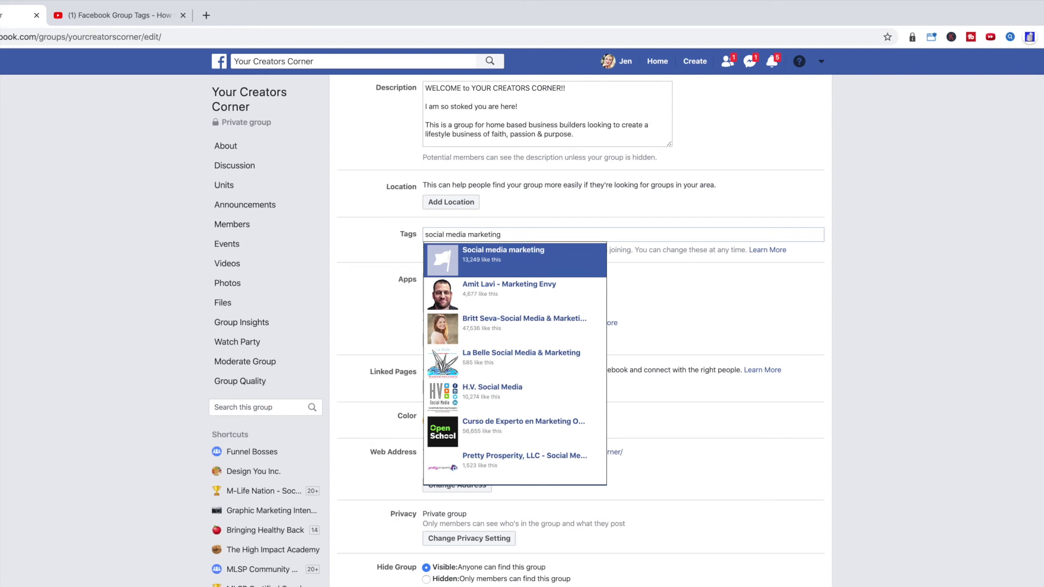
left_click(511, 267)
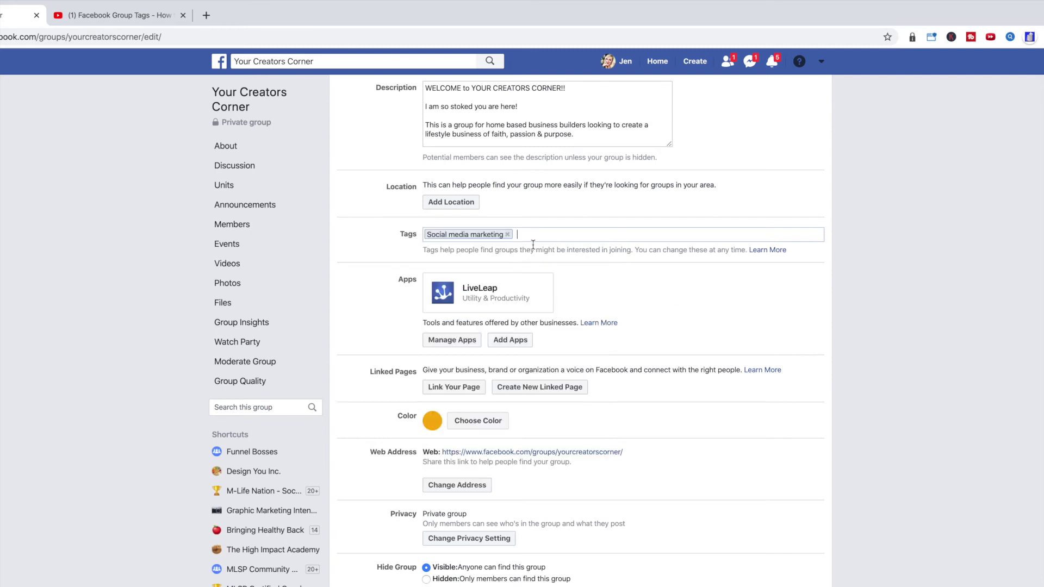
Step: Add the suggested tags "Social Media Examiner" and "The Christian Women Entrepreneur Academy" to the group
type("socia")
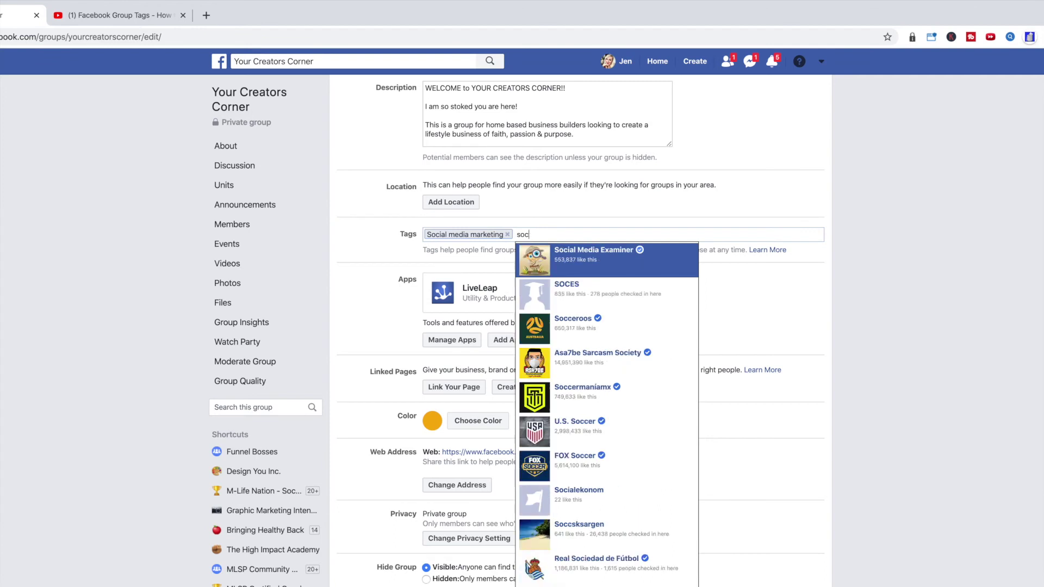
left_click(565, 258)
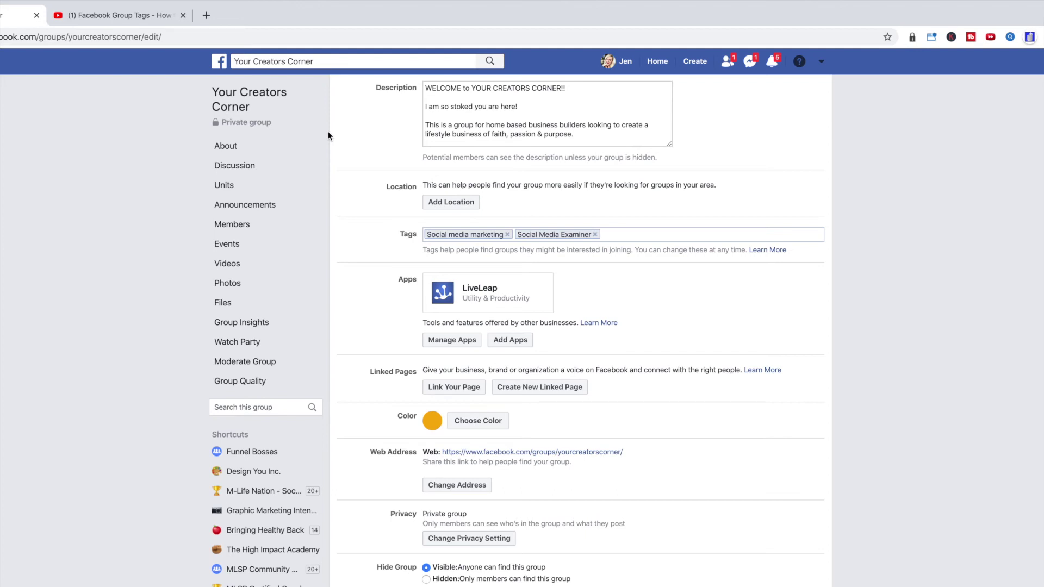
type("christian")
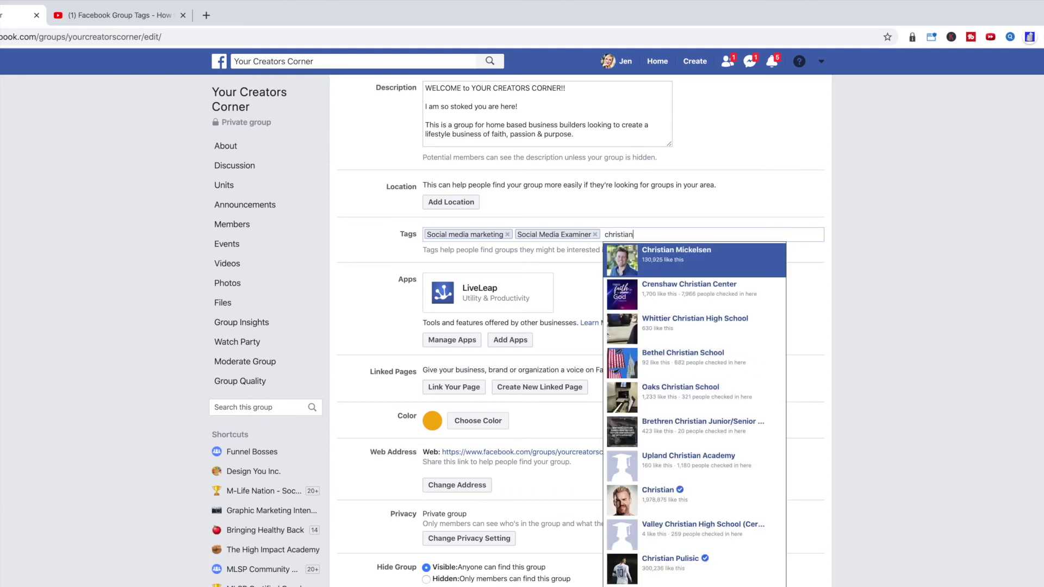
type(" entre")
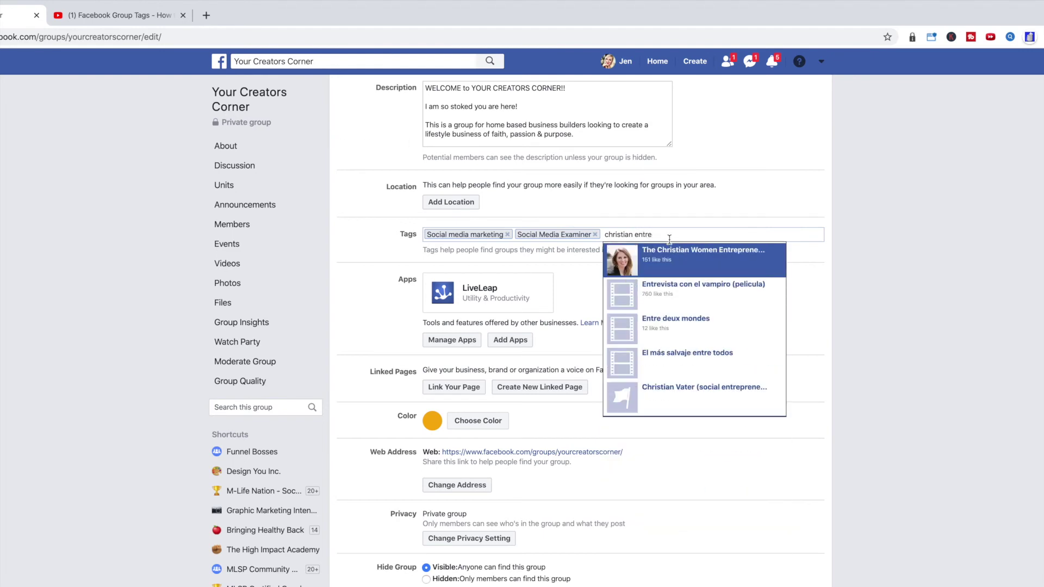
scroll(698, 211, "down", 2)
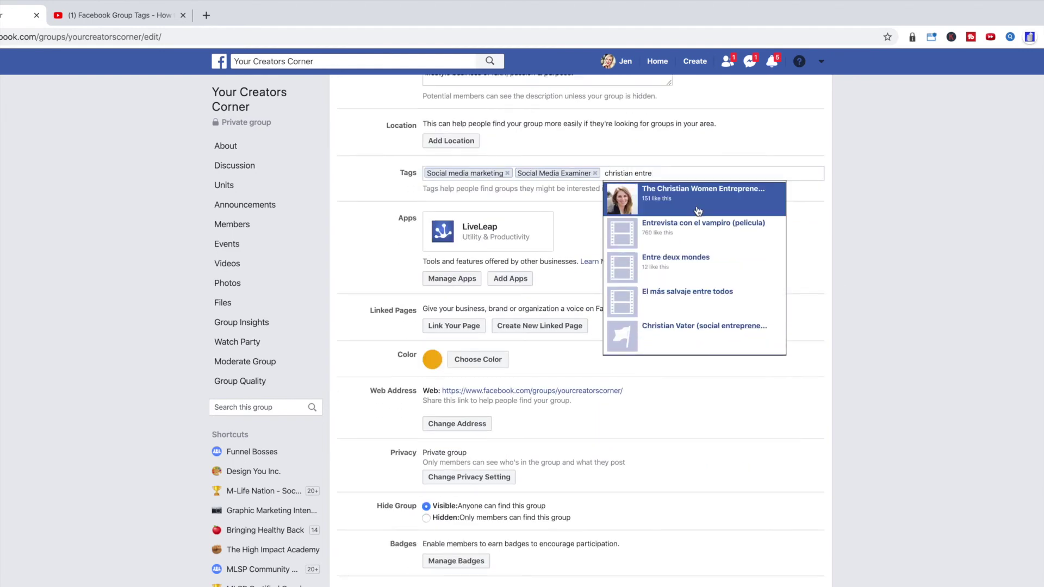
left_click(668, 199)
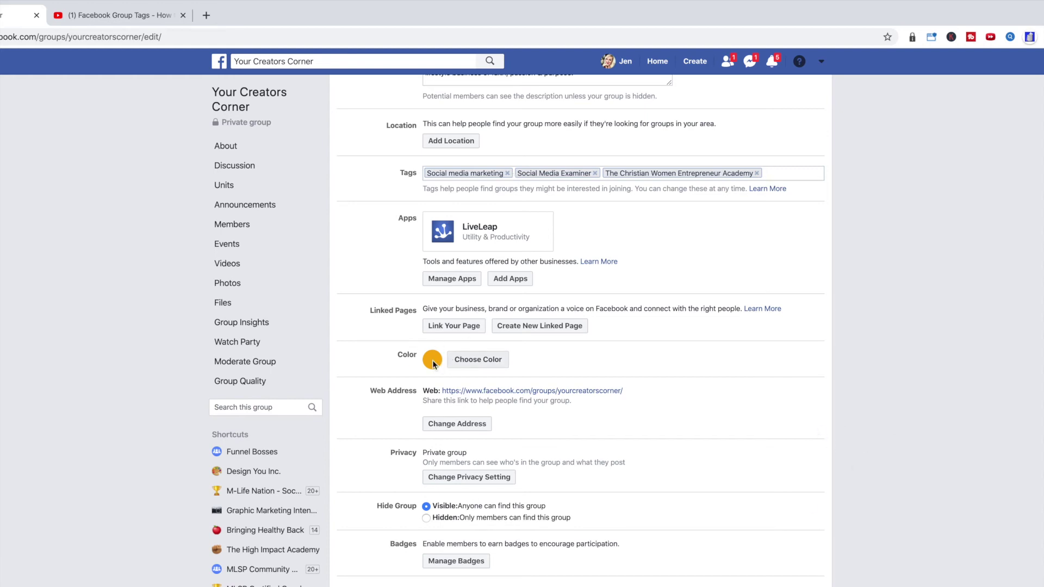
Step: Review the group's color choices, apply the yellow-orange one, and return to the group's main page
left_click(472, 363)
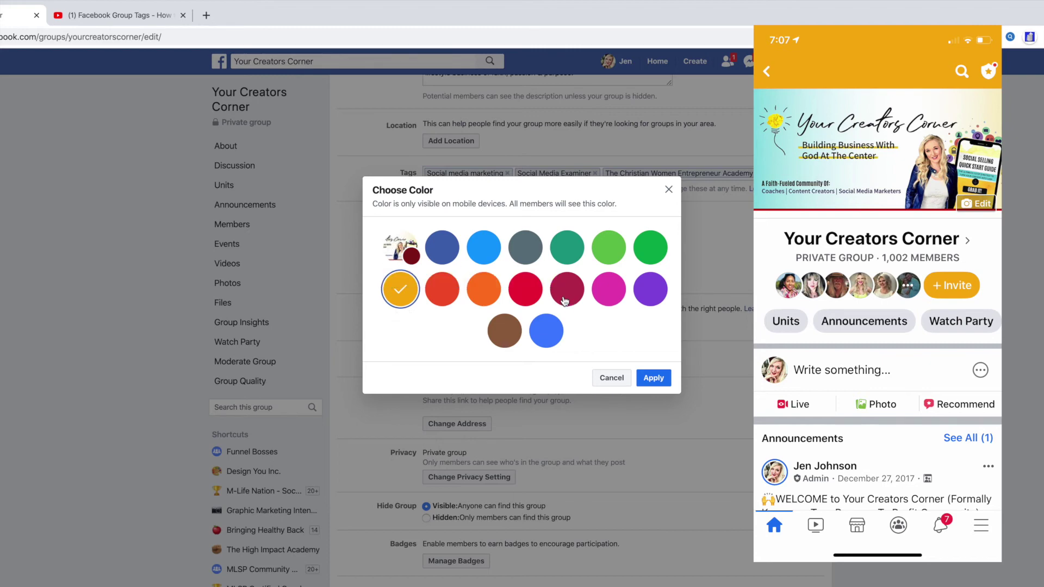
left_click(654, 378)
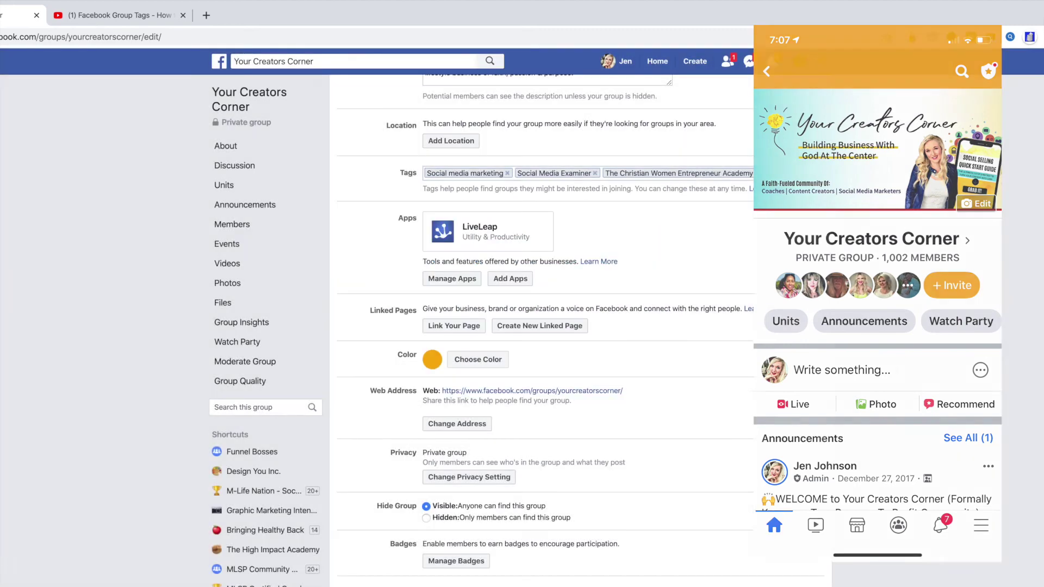
left_click(245, 98)
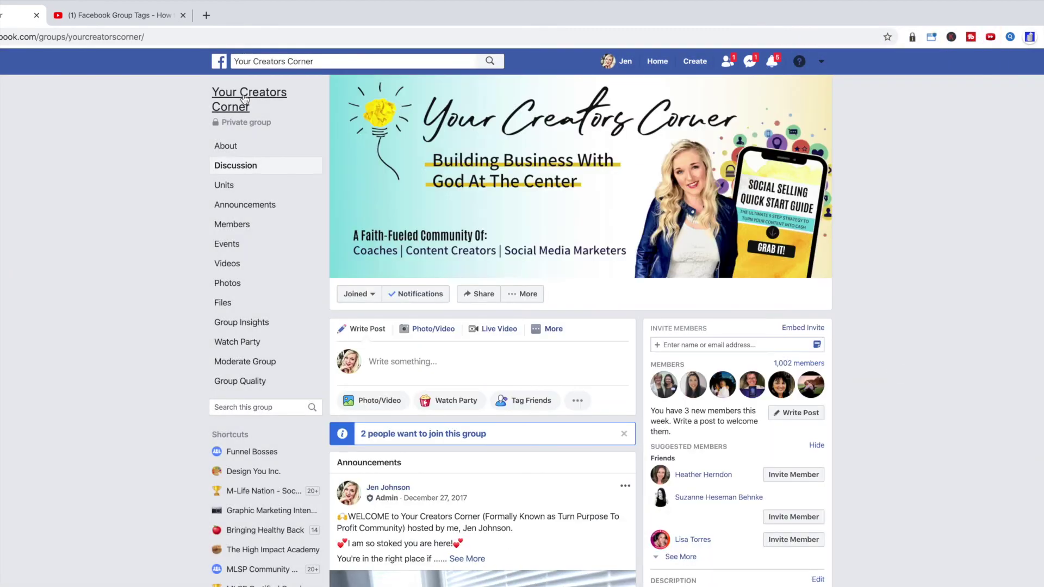
Step: Expand the pinned welcome announcement and examine its text, resource links, social links and video
scroll(567, 349, "down", 4)
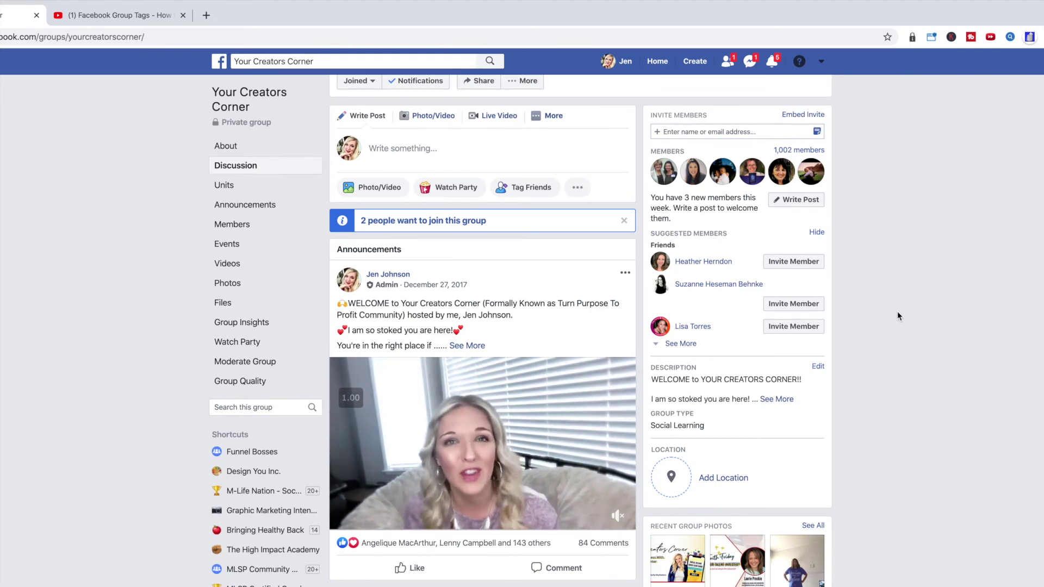
left_click(469, 346)
scroll(517, 345, "down", 1)
scroll(520, 353, "down", 10)
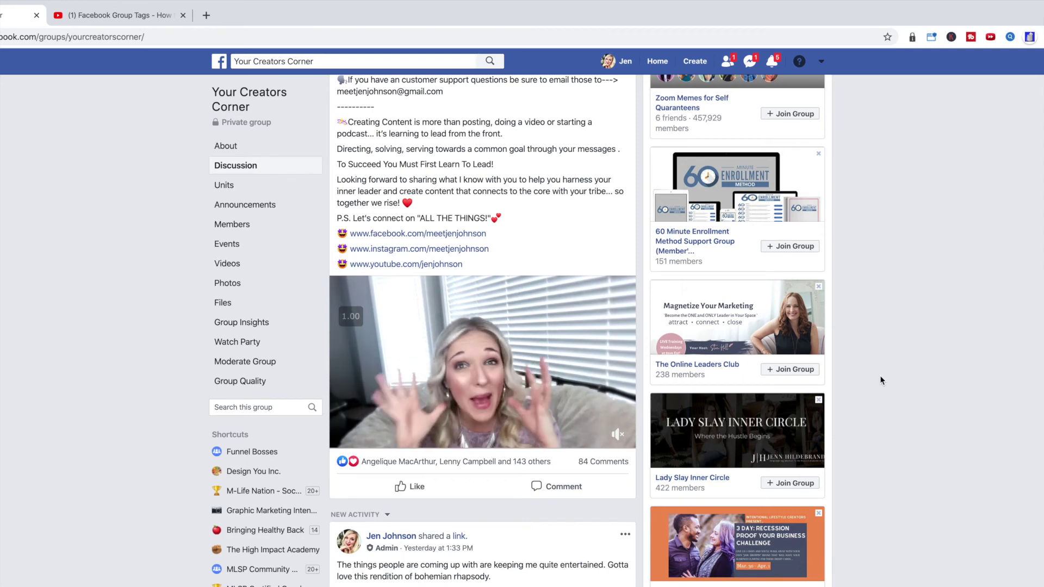
scroll(881, 380, "up", 10)
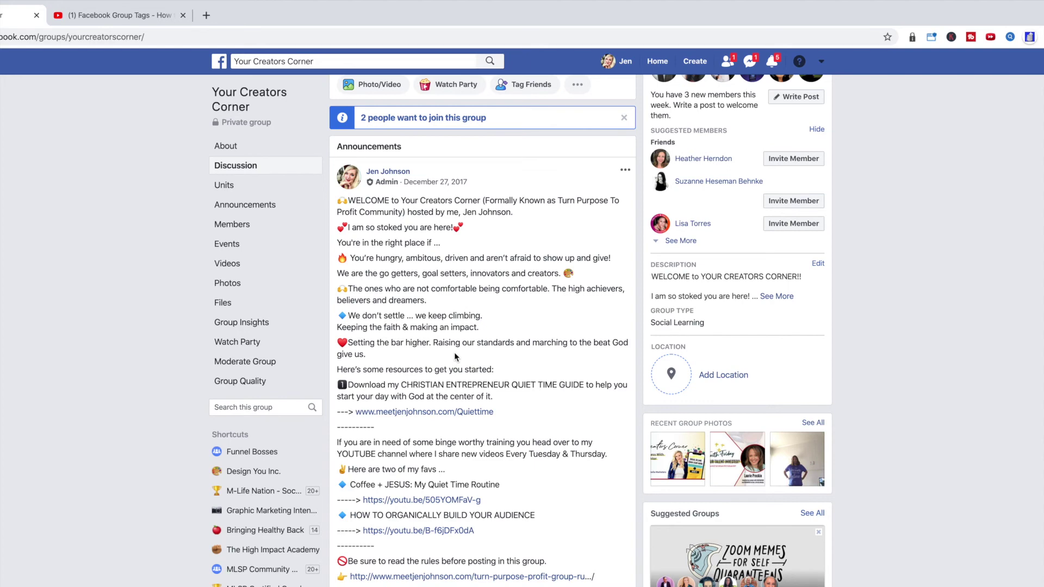
scroll(585, 196, "down", 5)
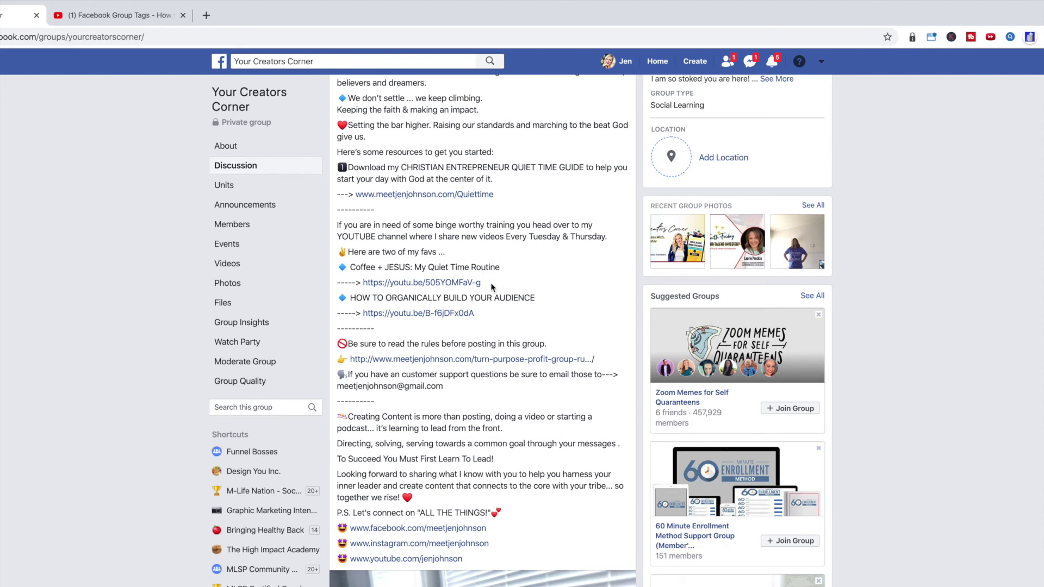
scroll(479, 311, "down", 3)
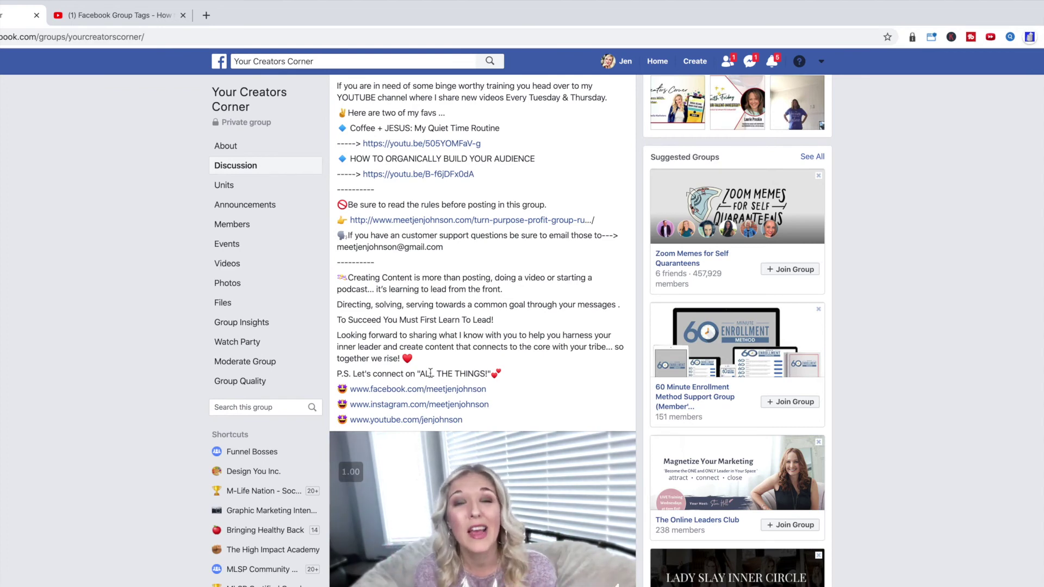
scroll(437, 325, "down", 5)
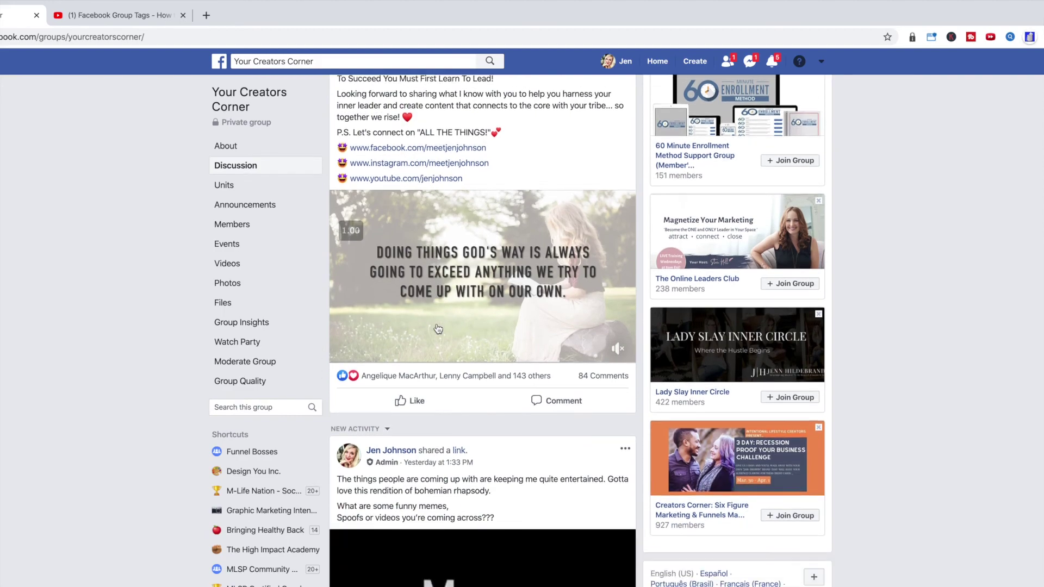
scroll(437, 325, "up", 10)
scroll(436, 324, "up", 3)
scroll(444, 320, "down", 10)
scroll(450, 314, "up", 1)
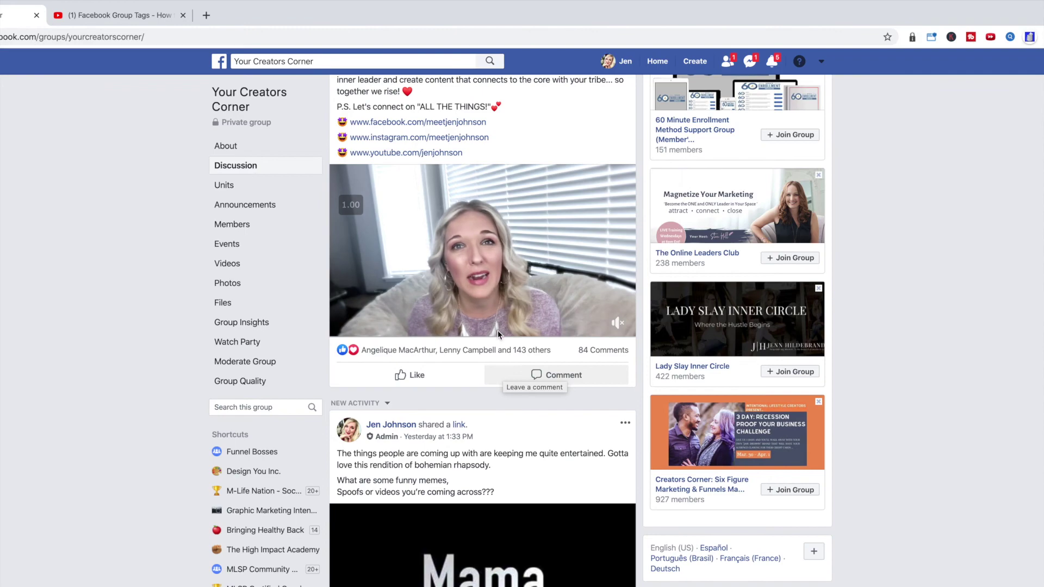
Step: Bring up the post composer for welcoming new members and close it without posting
scroll(498, 321, "up", 3)
scroll(500, 313, "up", 10)
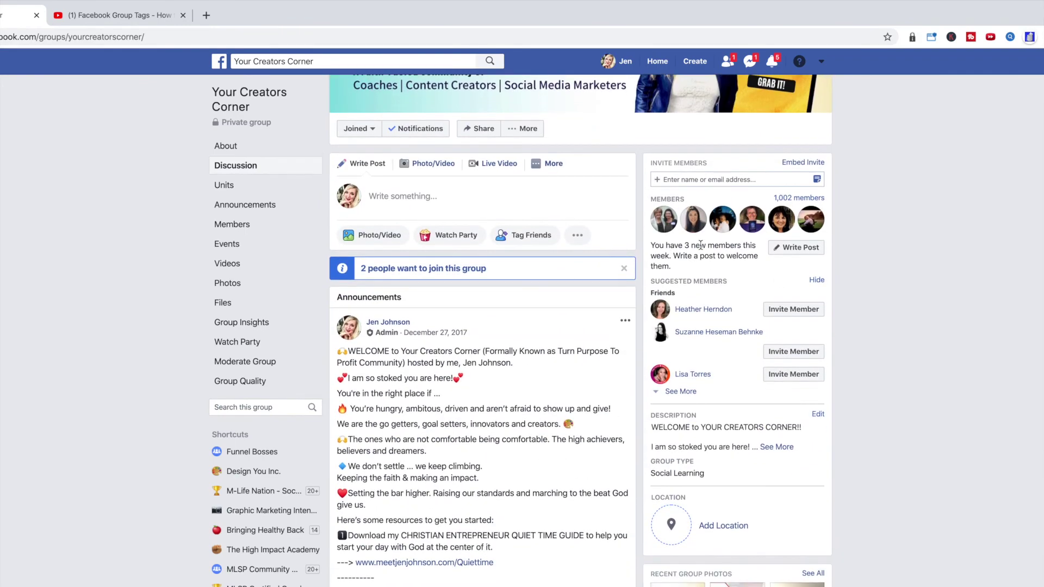
left_click(789, 248)
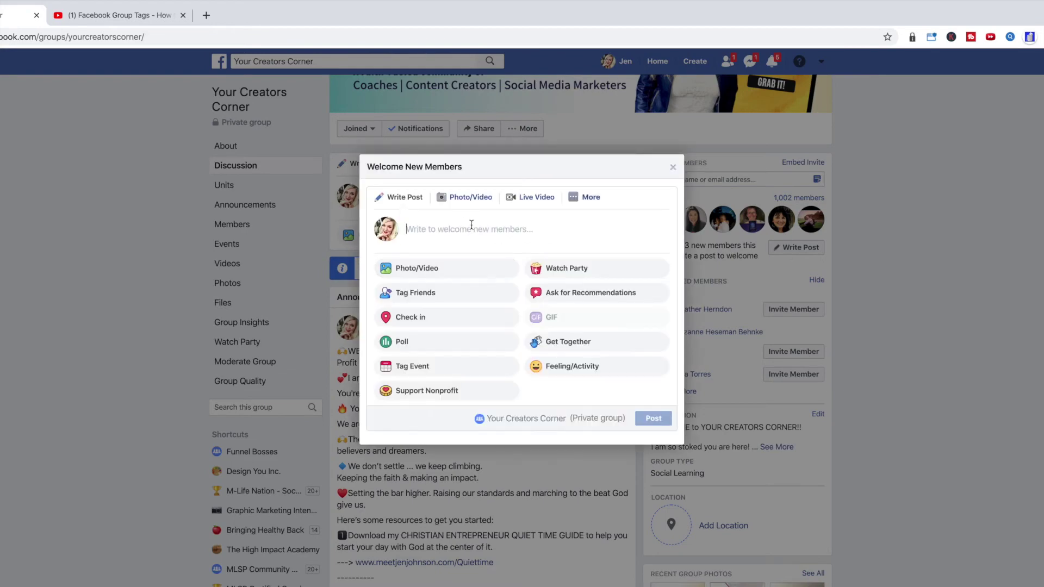
left_click(673, 167)
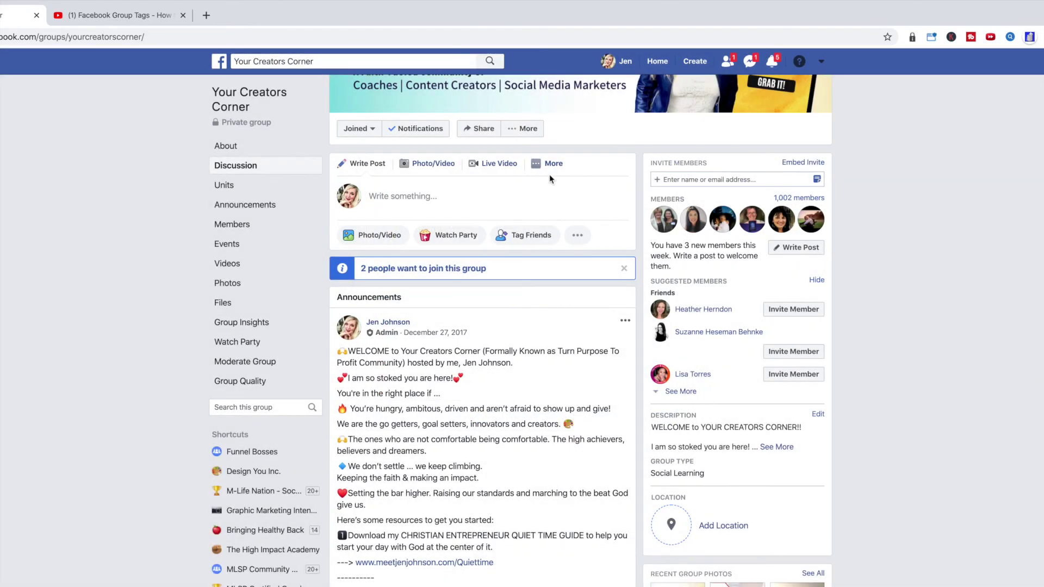
Step: Review the pinned announcement's links and video once more, and return to the group's cover banner
scroll(503, 283, "down", 9)
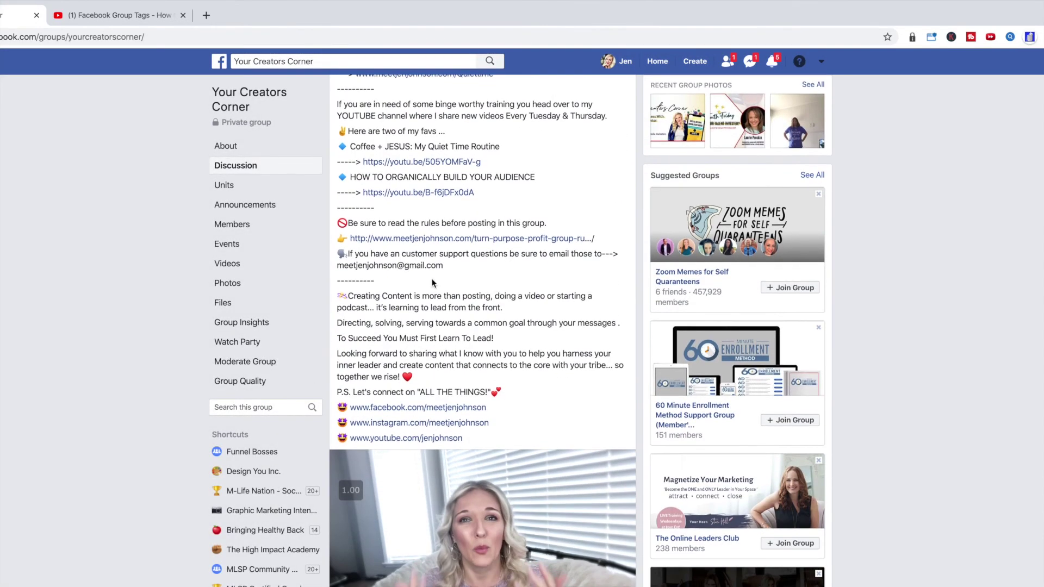
scroll(494, 398, "down", 5)
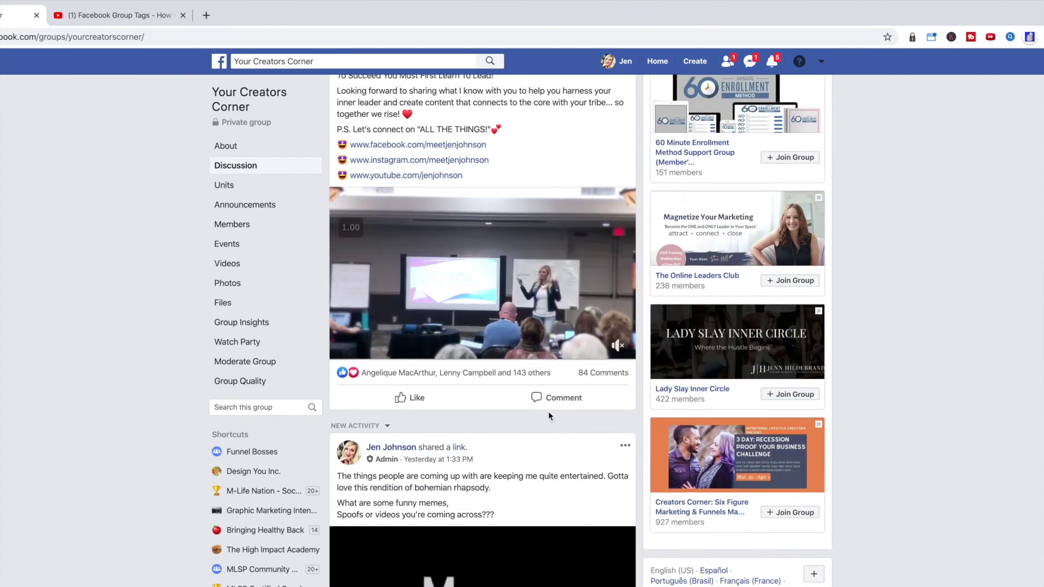
scroll(420, 321, "up", 5)
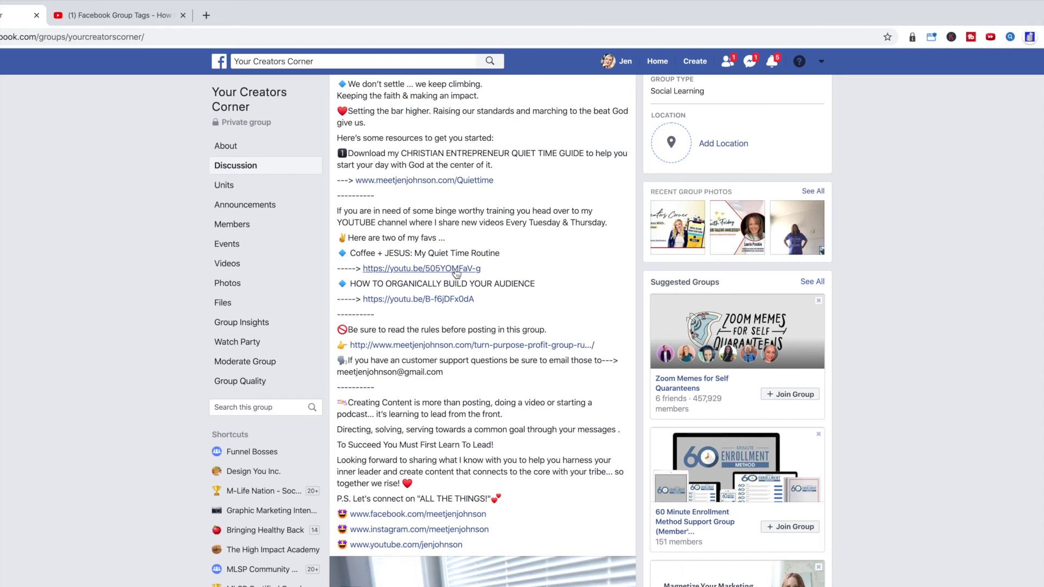
scroll(455, 272, "up", 15)
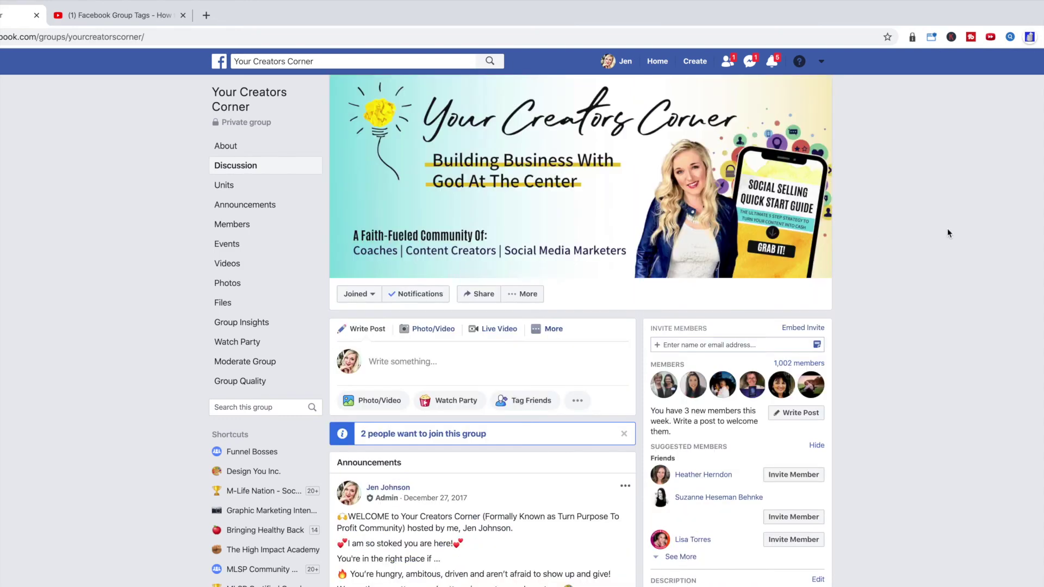